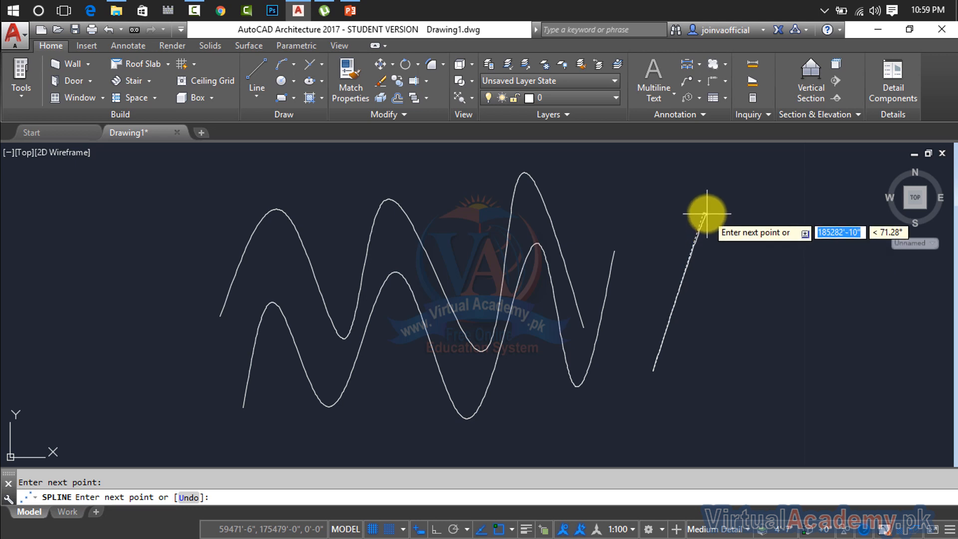
# - Complete the control-vertex spline beside the two existing wavy curves, alternating high and low points to form three peaks
pyautogui.click(703, 214)
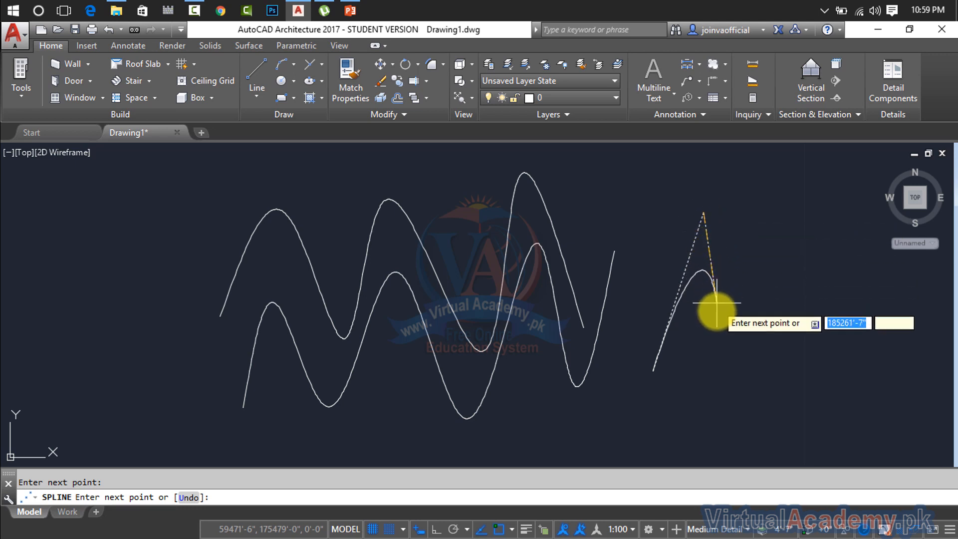
pyautogui.click(721, 382)
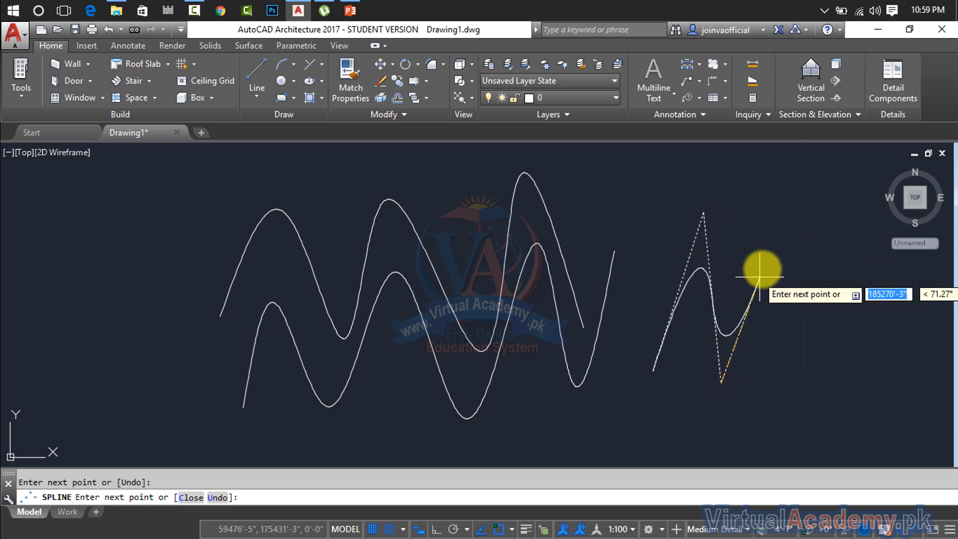
pyautogui.click(774, 233)
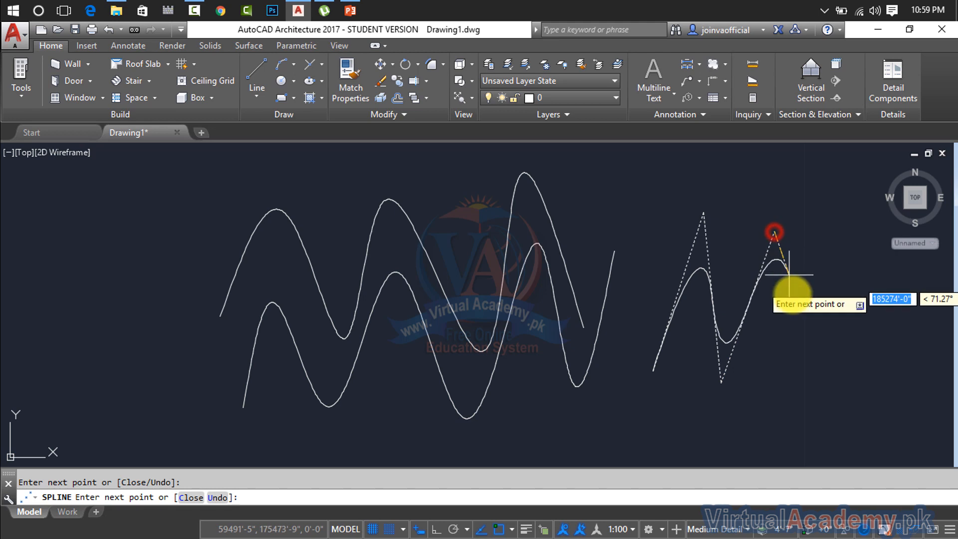
pyautogui.click(831, 388)
pyautogui.click(837, 219)
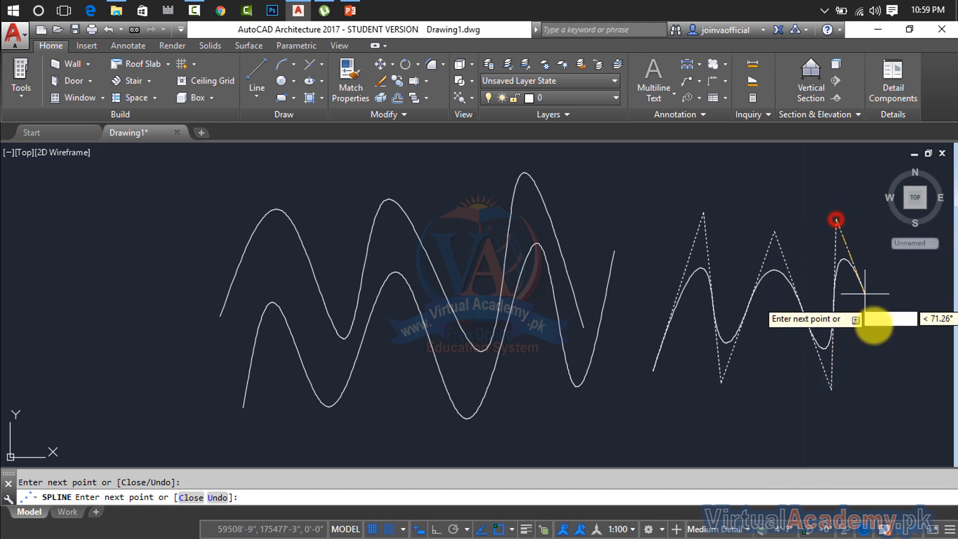
pyautogui.click(917, 408)
pyautogui.press('Return')
# - Draw a long horizontal line in the empty area above the curves with Ortho mode on
pyautogui.scroll(6, 475, 366)
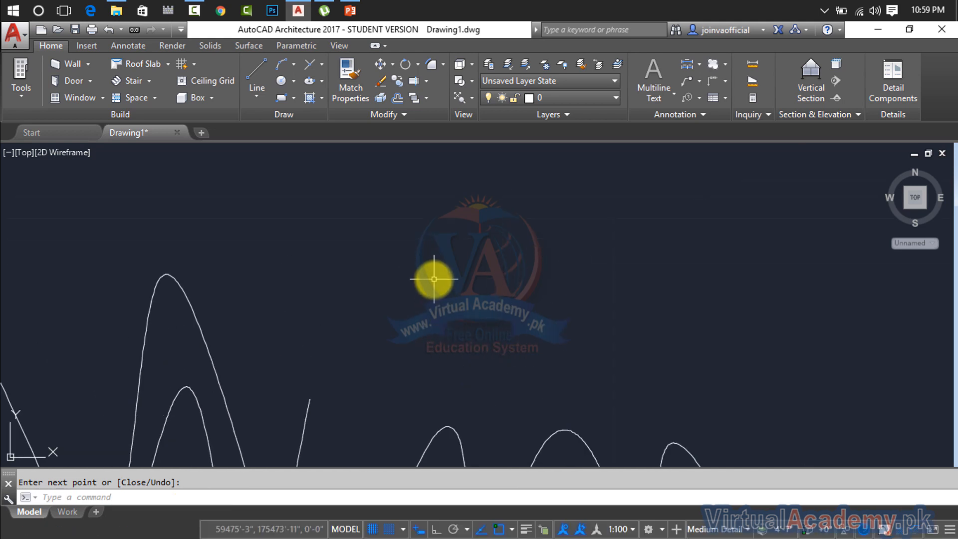
pyautogui.write('l')
pyautogui.press('Return')
pyautogui.click(248, 200)
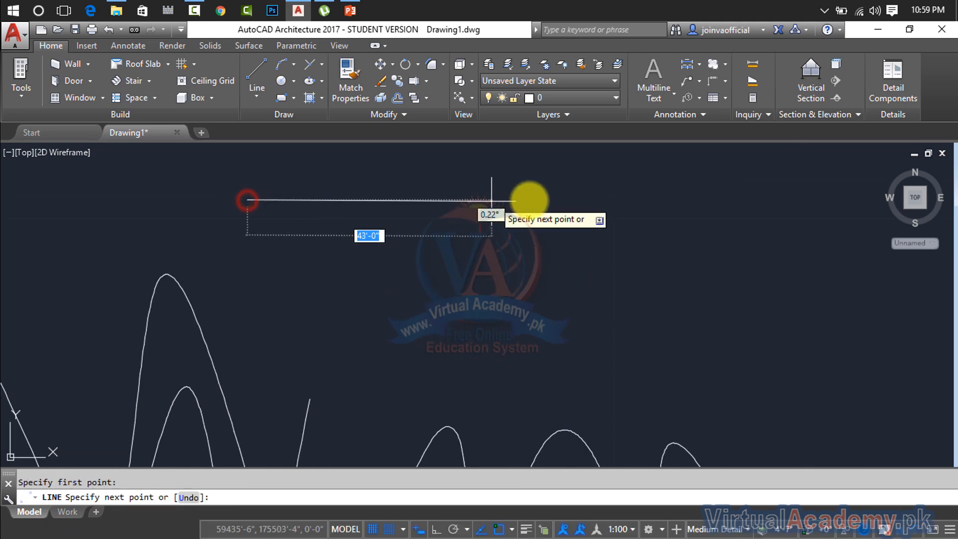
pyautogui.click(790, 200)
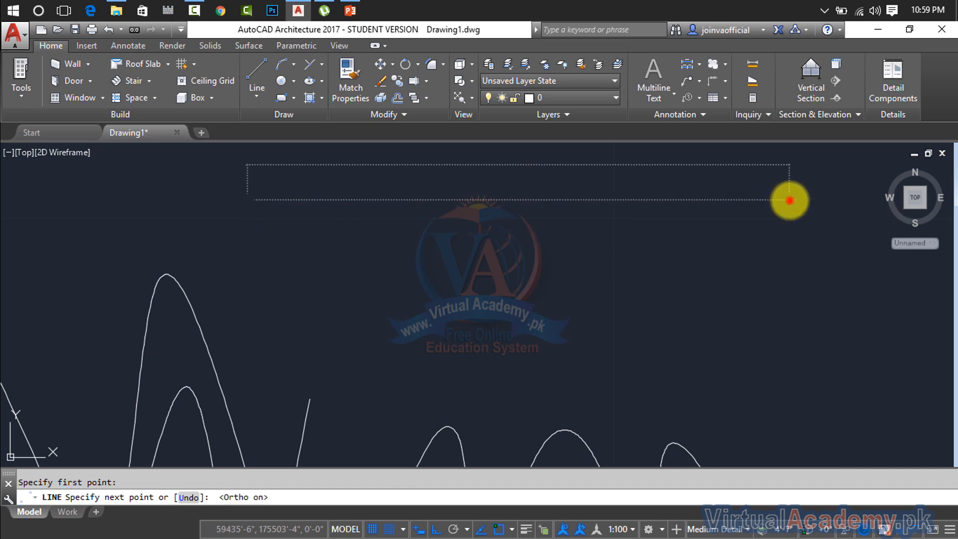
pyautogui.press('F8')
pyautogui.press('Return')
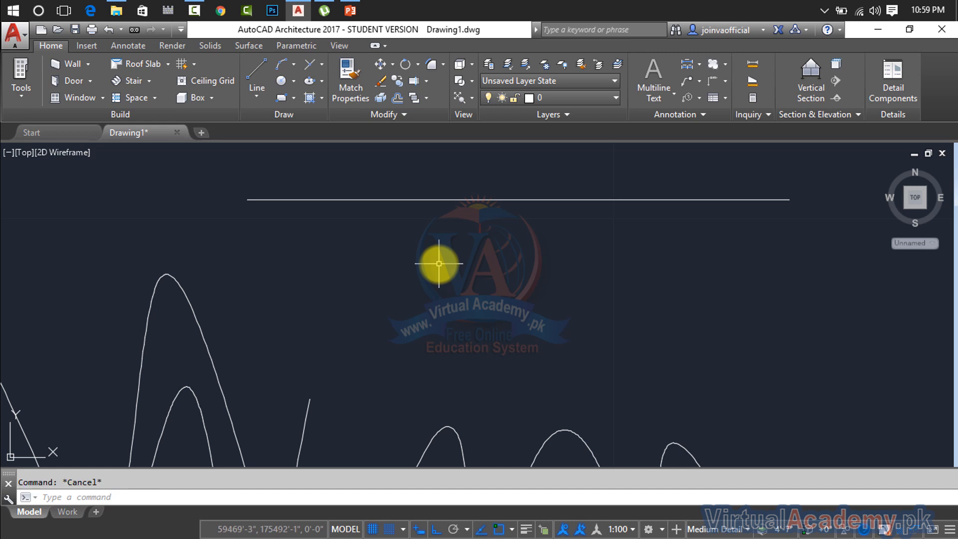
# - Try to draw a Fit-method spline that alternates between points below the horizontal line and points on it, with Ortho off
pyautogui.write('spl')
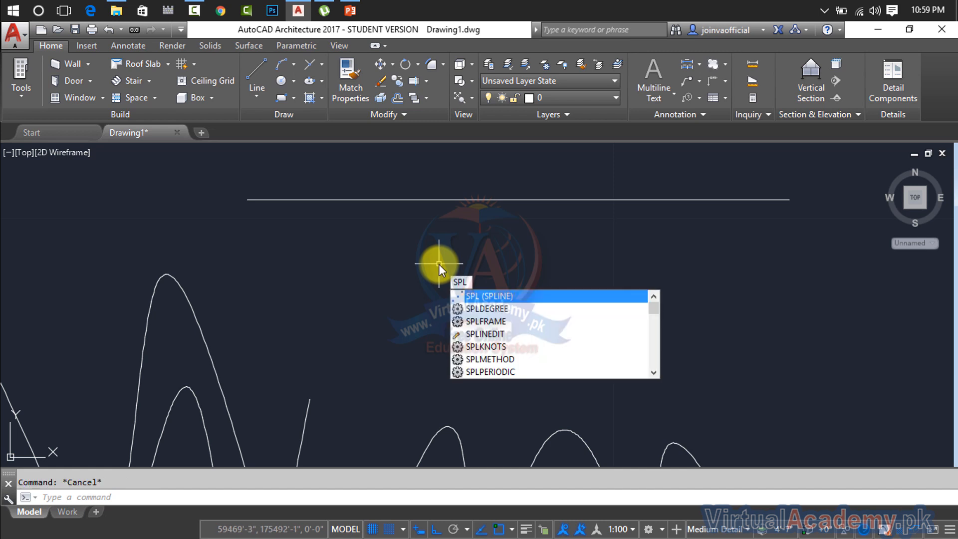
pyautogui.press('Return')
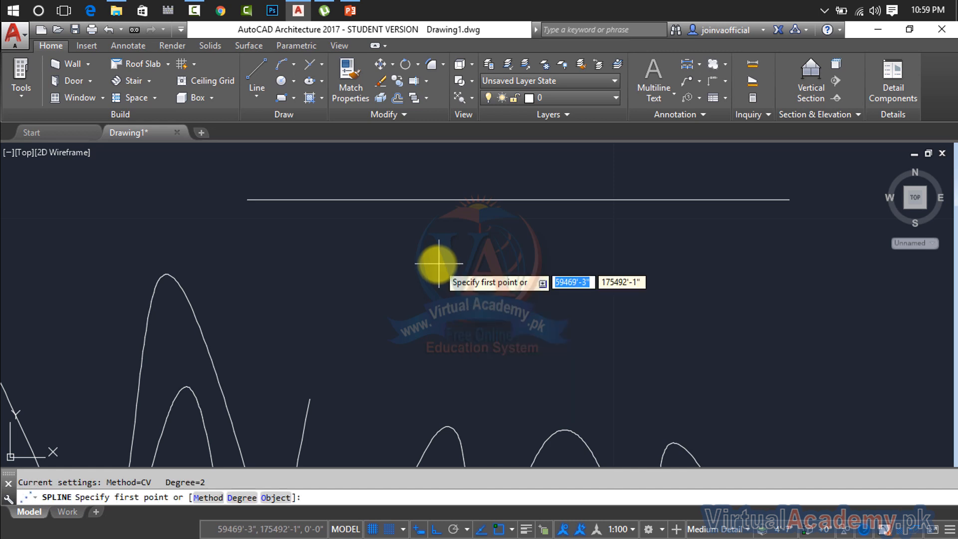
pyautogui.click(203, 497)
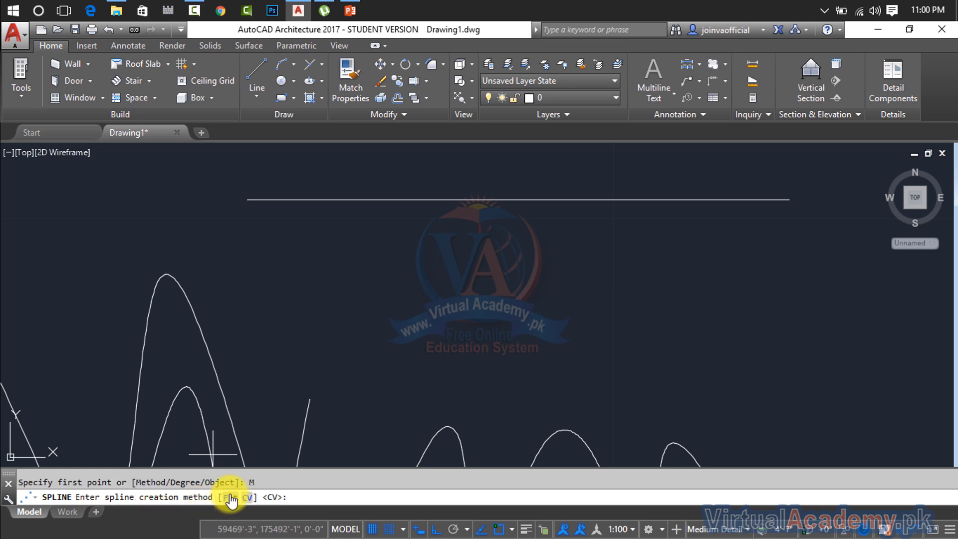
pyautogui.click(230, 497)
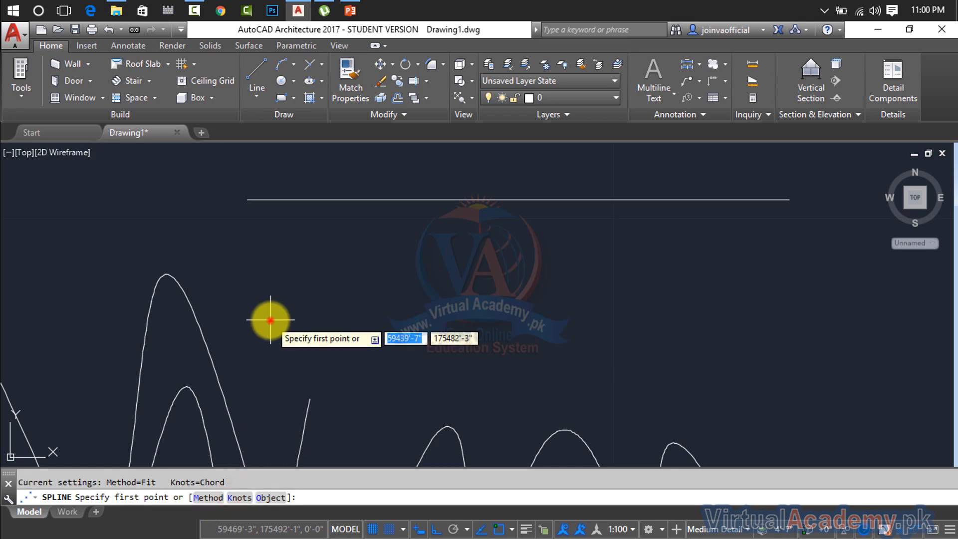
pyautogui.click(270, 320)
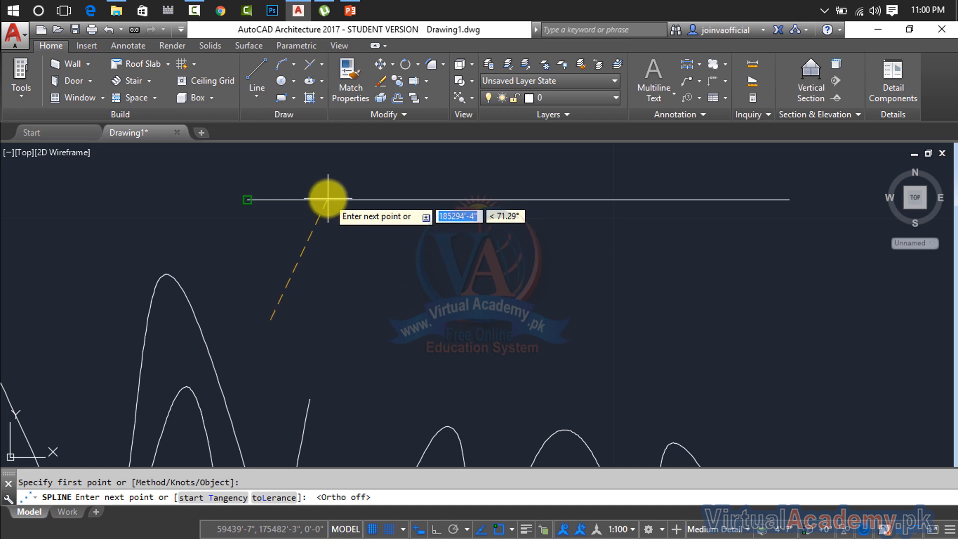
pyautogui.click(328, 199)
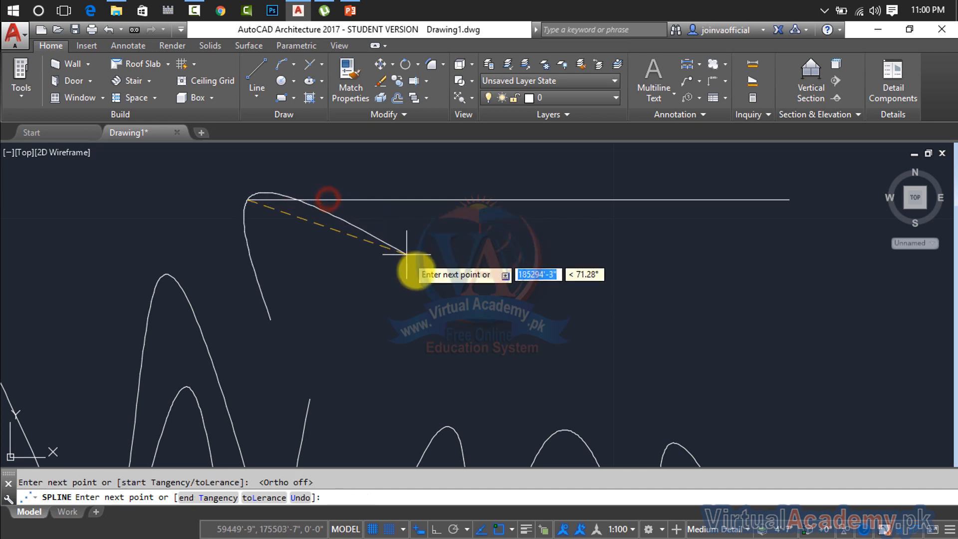
pyautogui.click(422, 318)
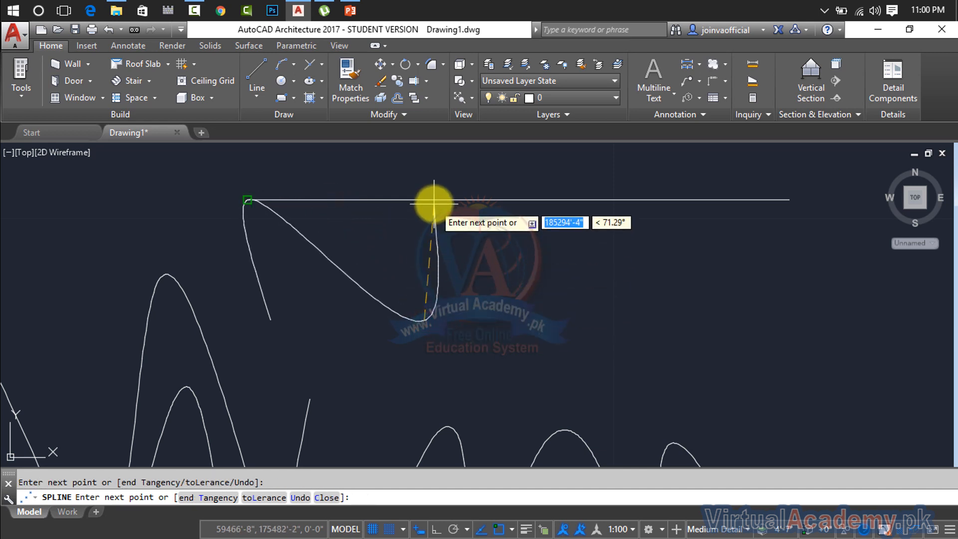
pyautogui.click(247, 199)
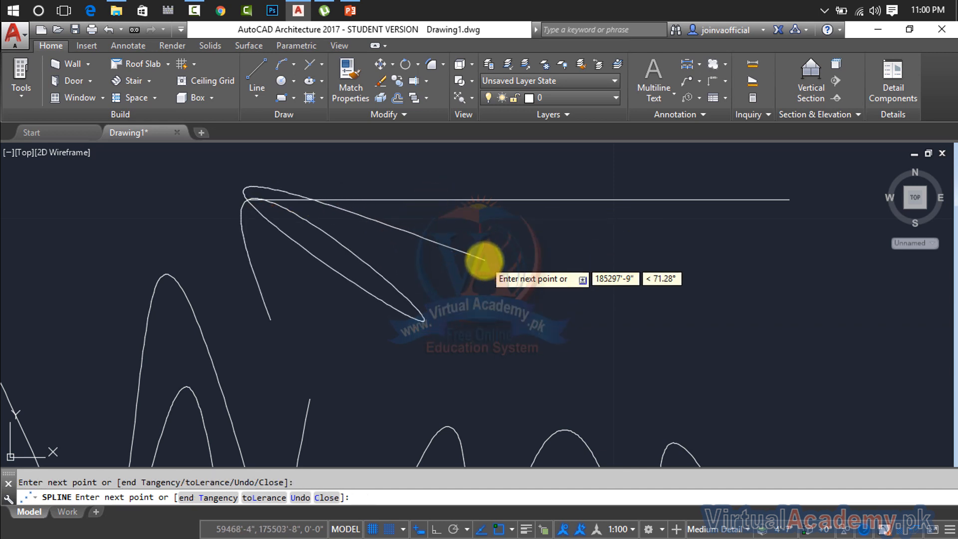
pyautogui.press('Escape')
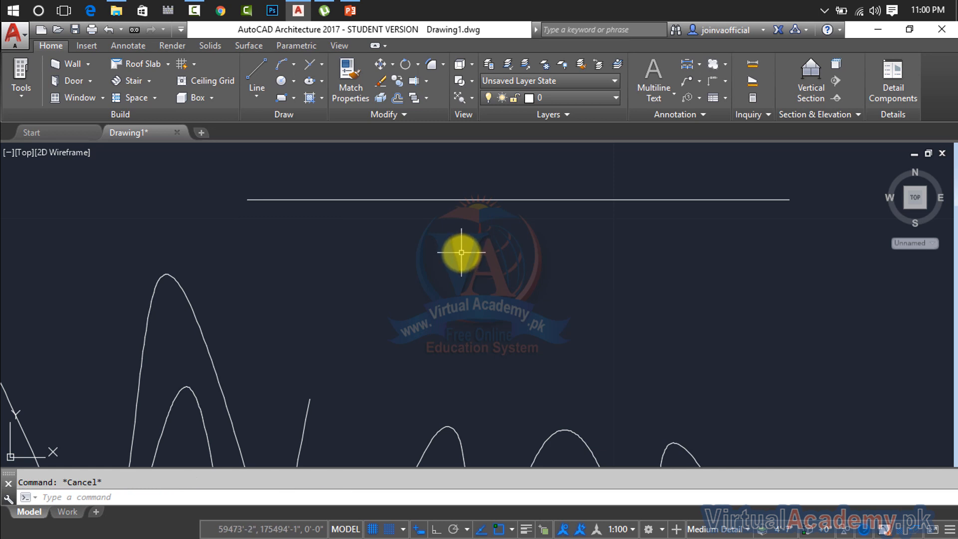
pyautogui.write('spl')
pyautogui.press('Return')
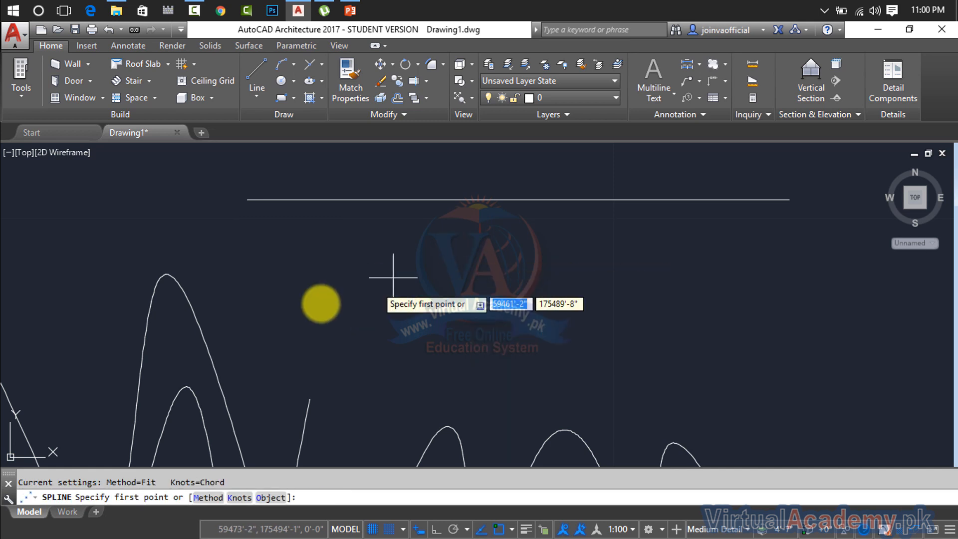
pyautogui.click(267, 322)
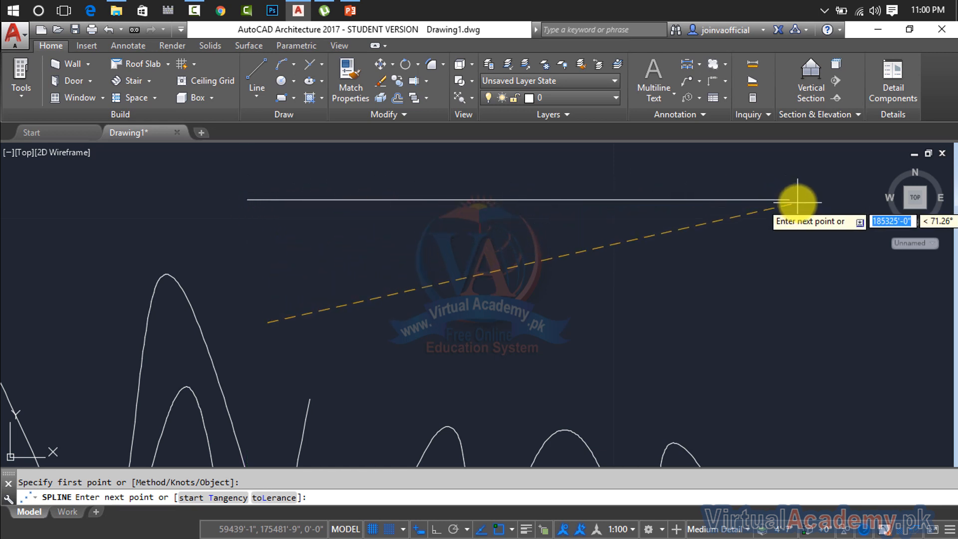
pyautogui.press('Escape')
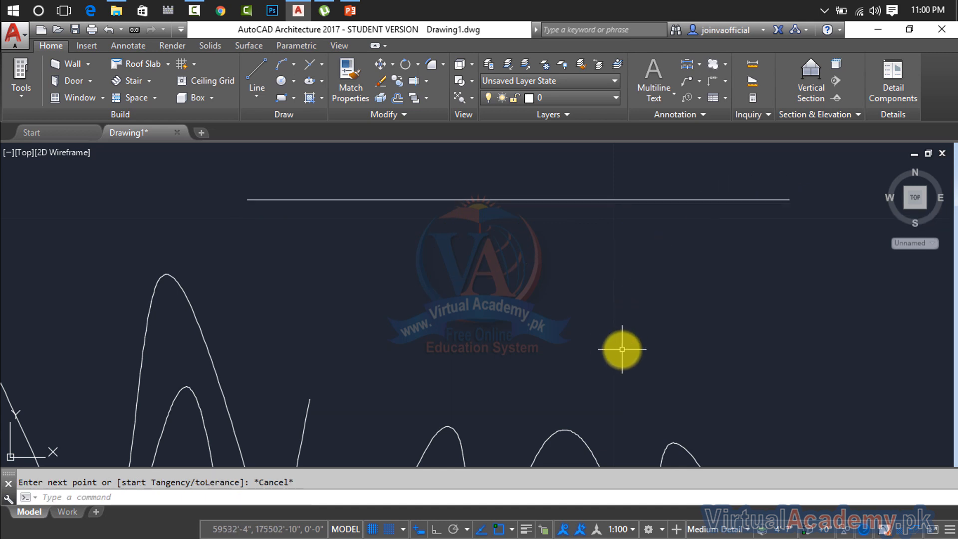
# - Enable all general object snap modes in the drafting settings
pyautogui.click(514, 533)
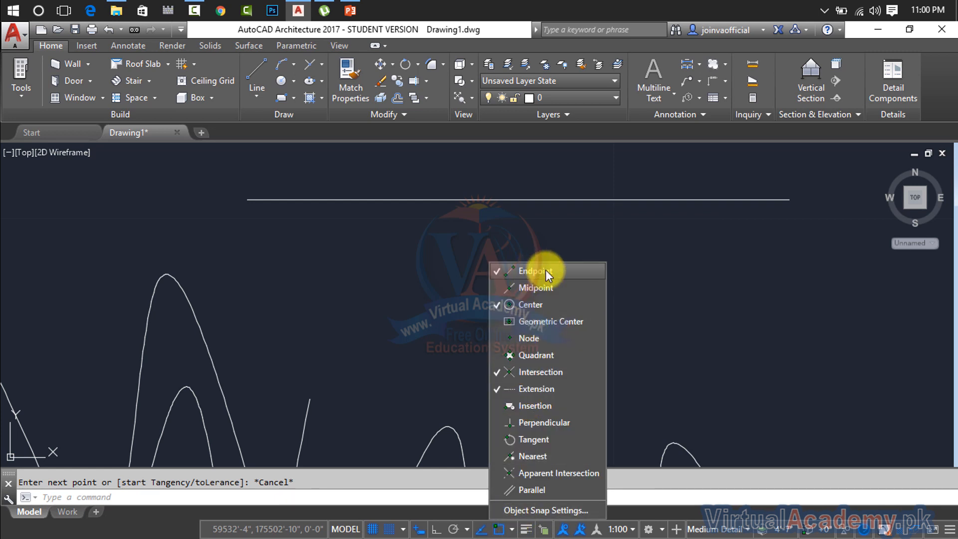
pyautogui.click(542, 512)
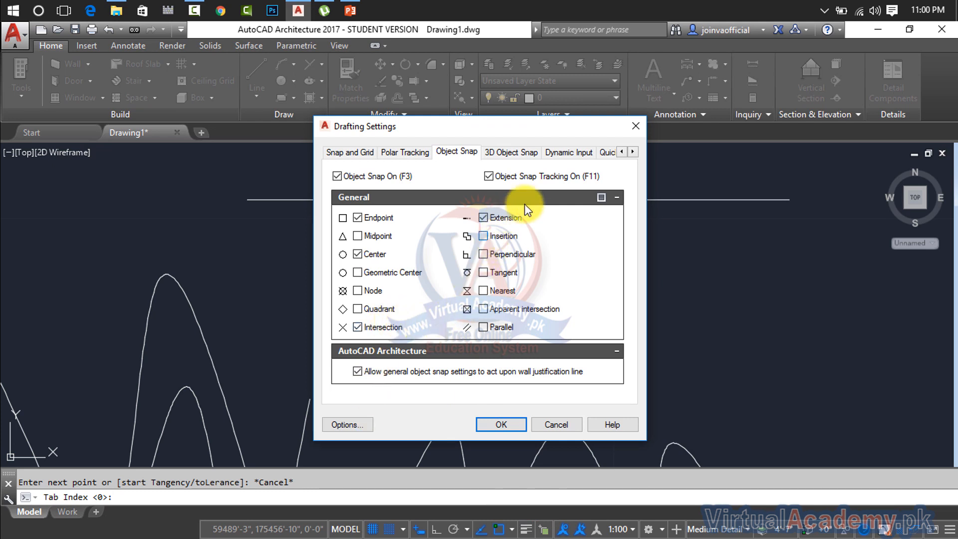
pyautogui.click(605, 196)
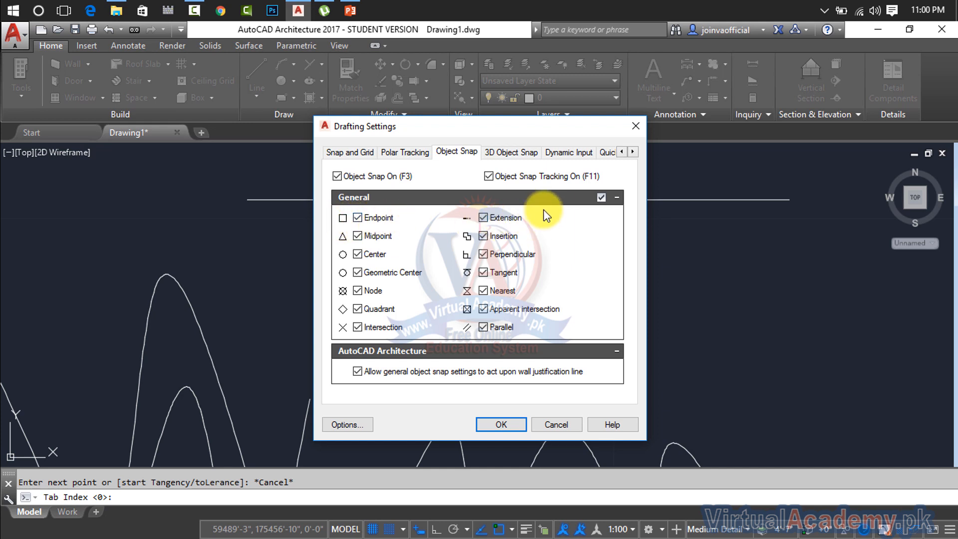
pyautogui.click(501, 424)
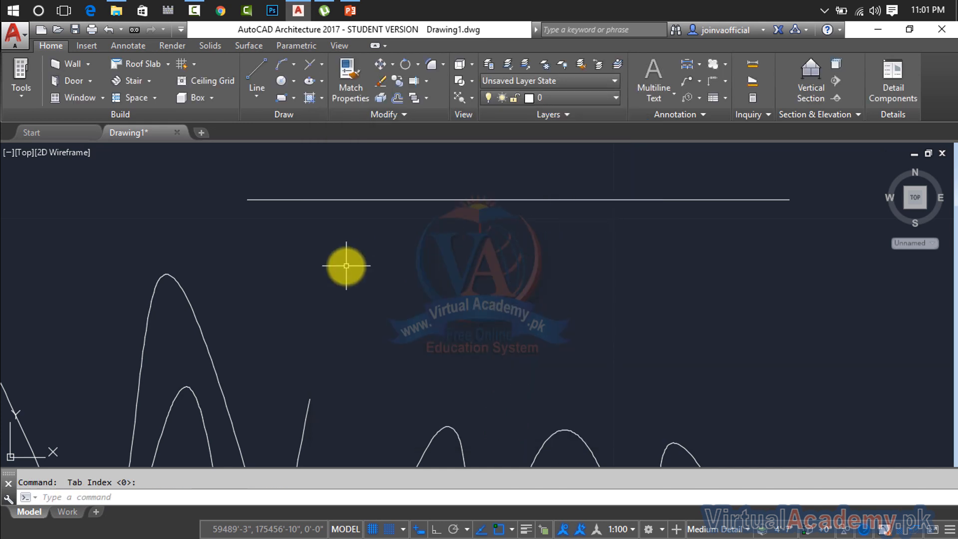
# - Draw a Fit-method spline from below the horizontal line, alternating three points on the line with two low points beneath it
pyautogui.write('SPL')
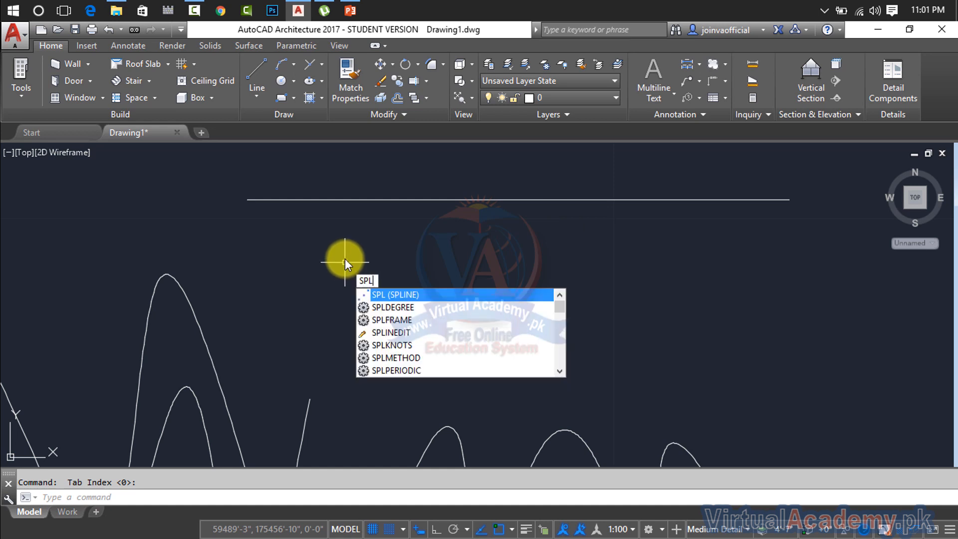
pyautogui.press('Return')
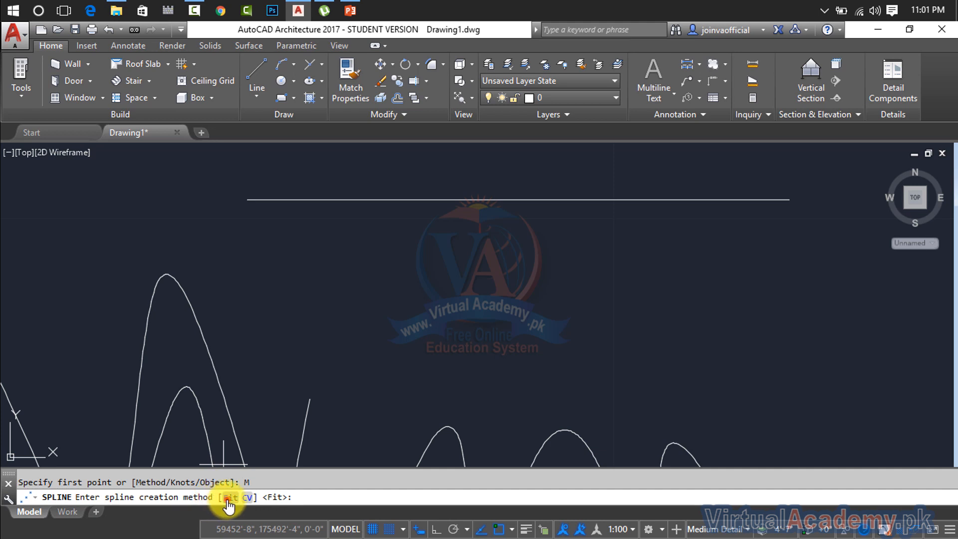
pyautogui.click(228, 498)
pyautogui.click(267, 328)
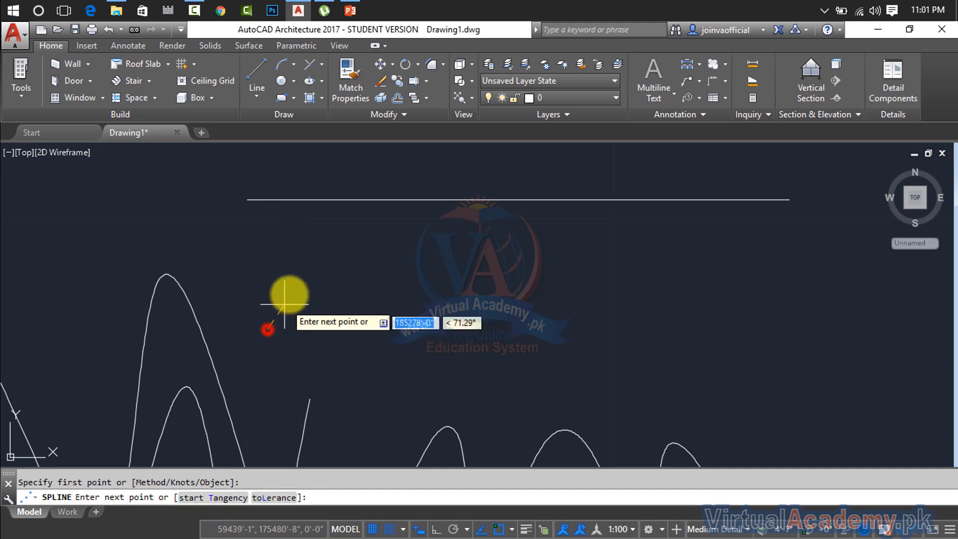
pyautogui.click(320, 198)
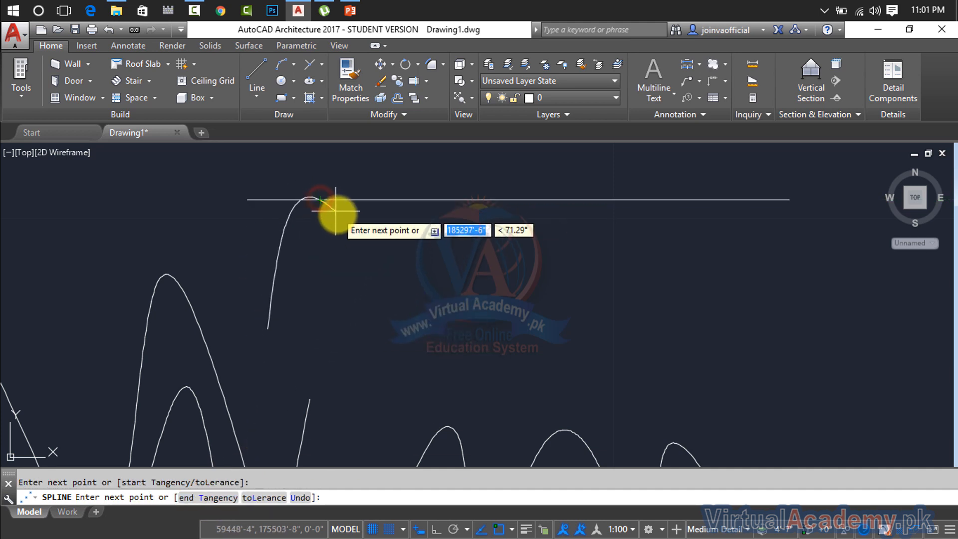
pyautogui.click(411, 337)
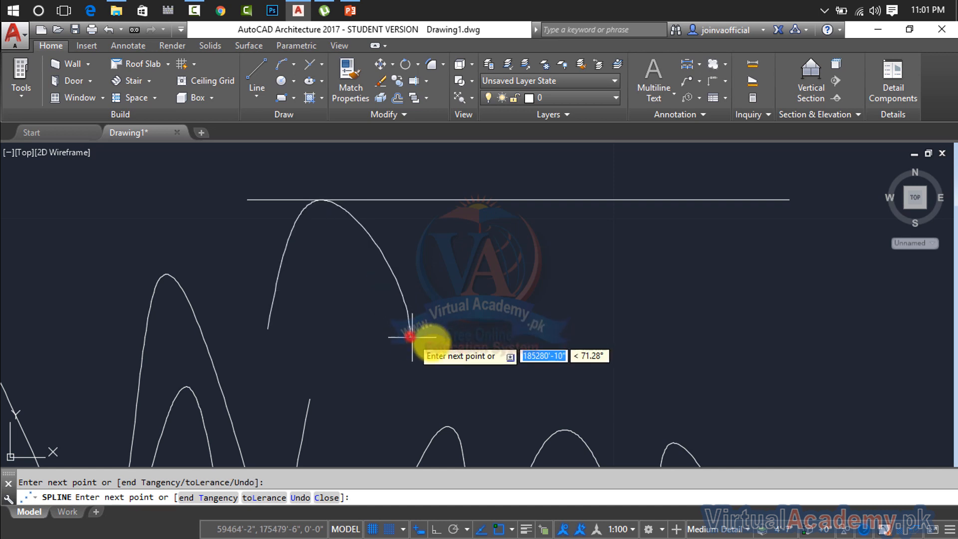
pyautogui.click(459, 199)
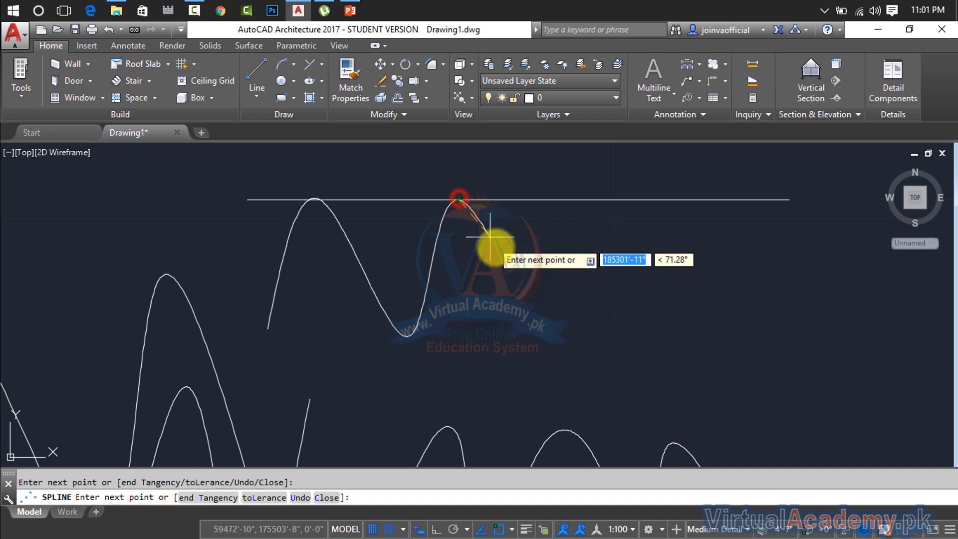
pyautogui.click(543, 338)
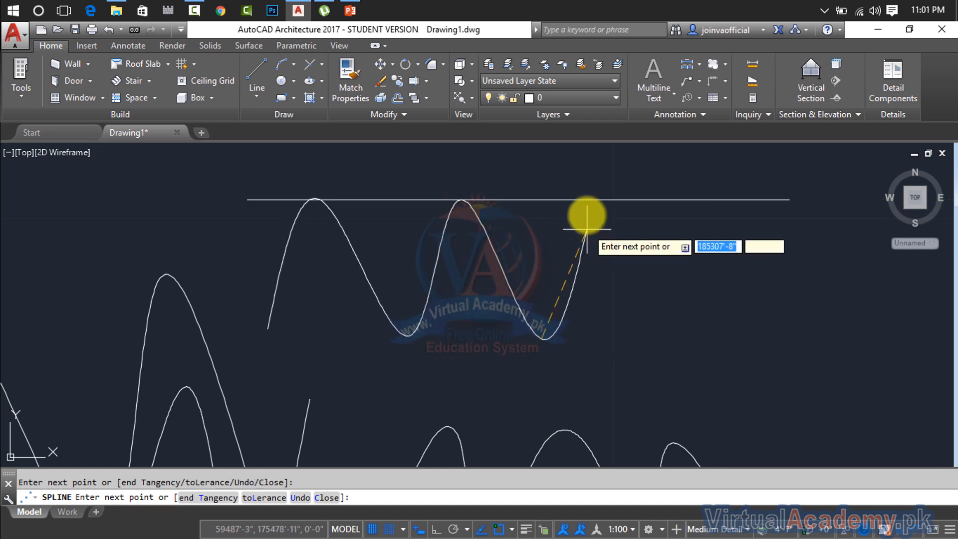
pyautogui.click(580, 199)
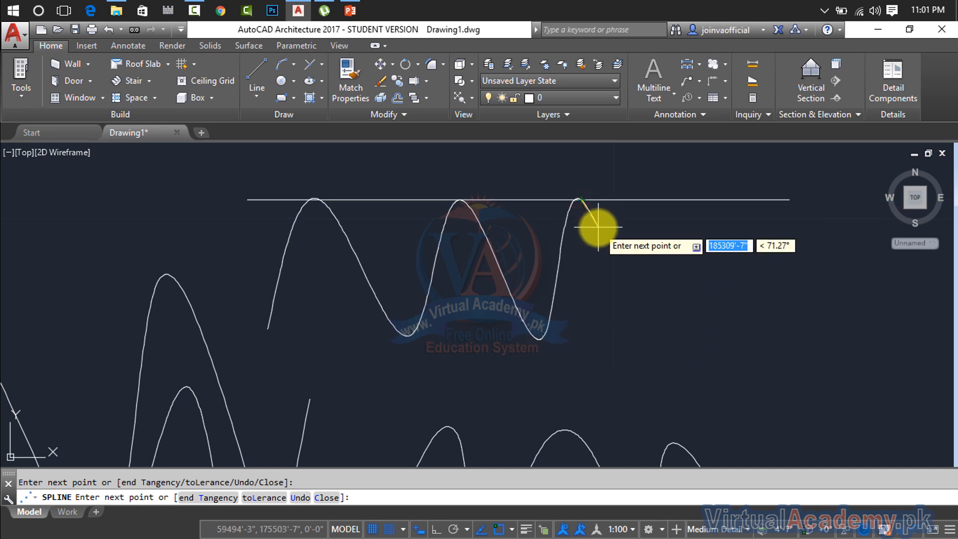
pyautogui.press('Return')
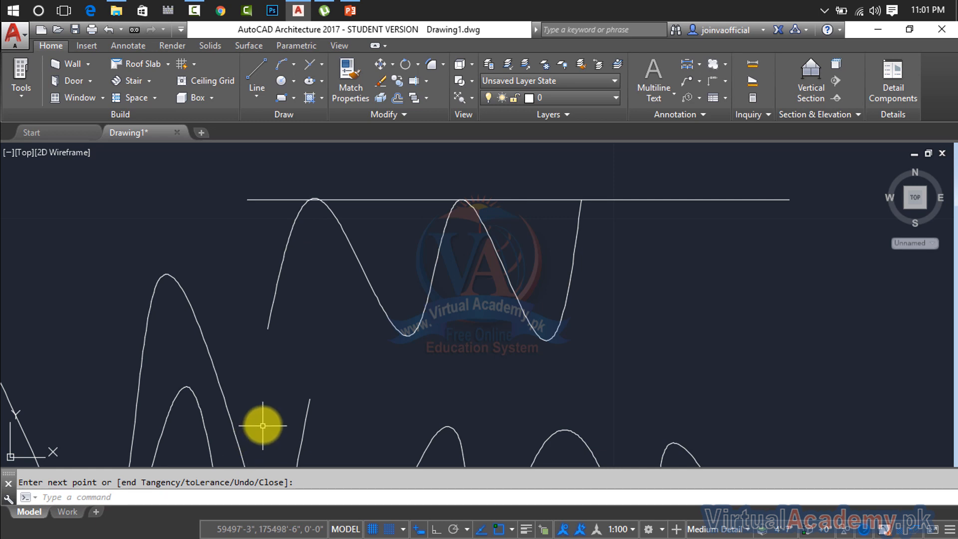
# - Draw a degree 2 CV-method spline near the horizontal line's free end, alternating three control points below it with two on it
pyautogui.write('spl')
pyautogui.press('Return')
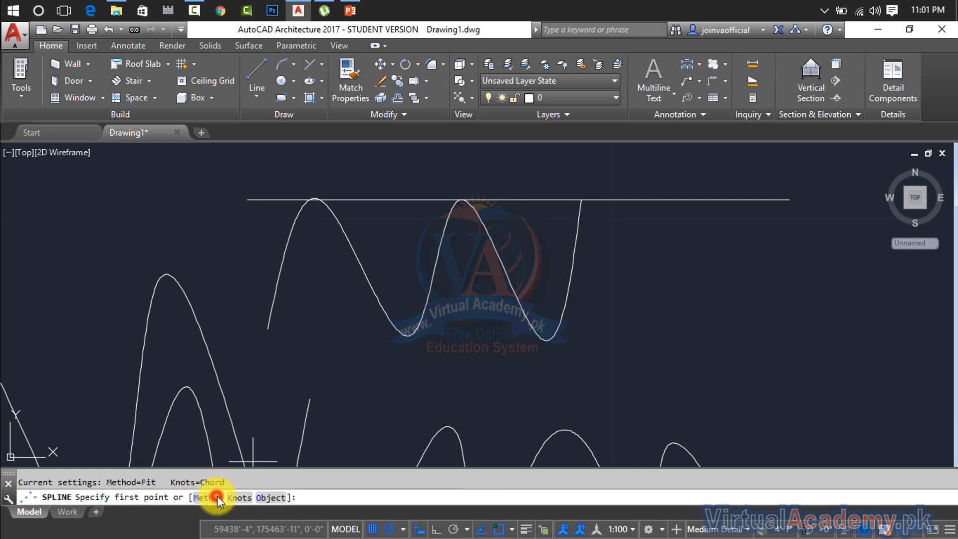
pyautogui.click(247, 498)
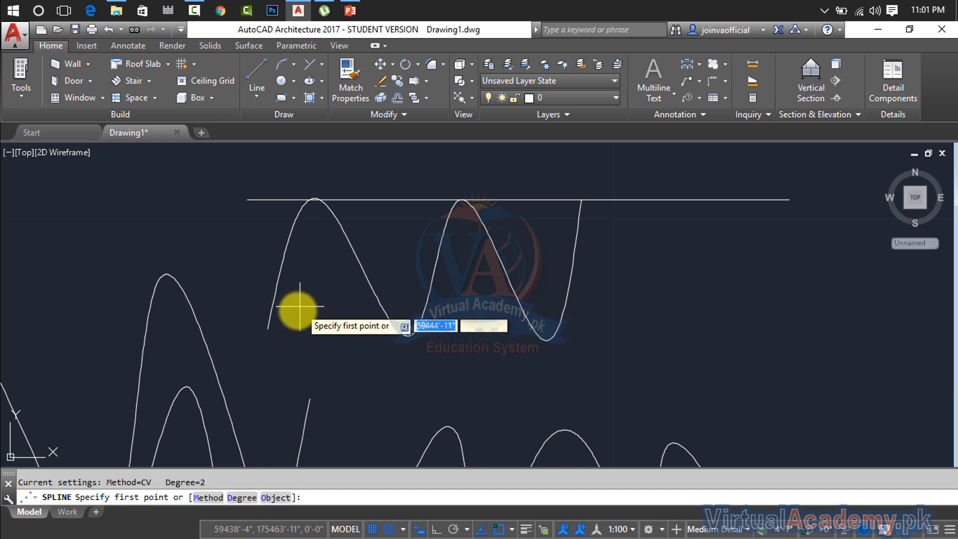
pyautogui.click(609, 345)
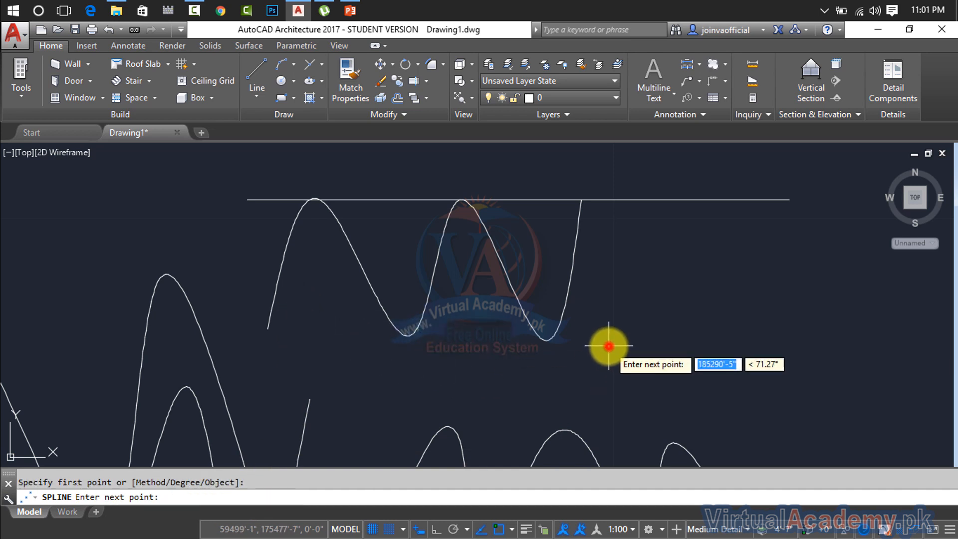
pyautogui.click(669, 201)
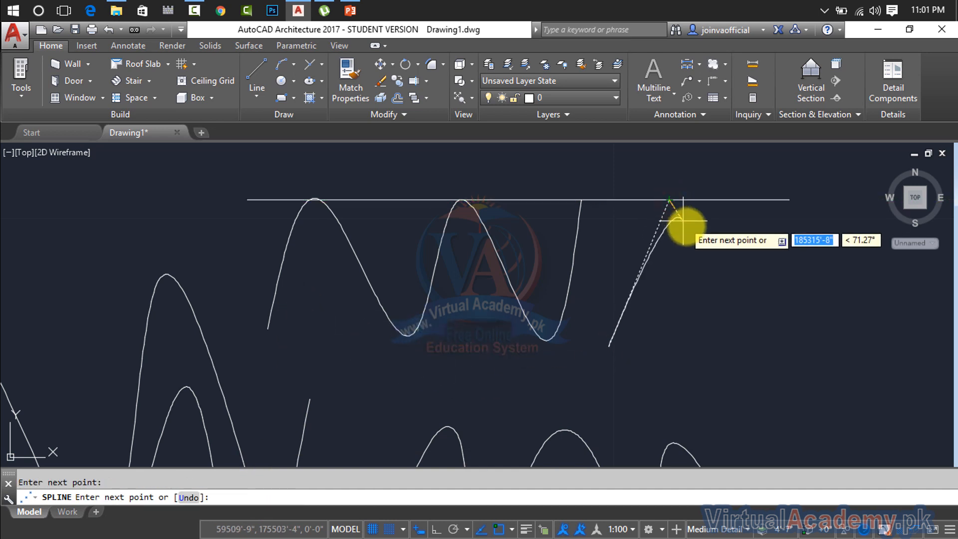
pyautogui.click(761, 370)
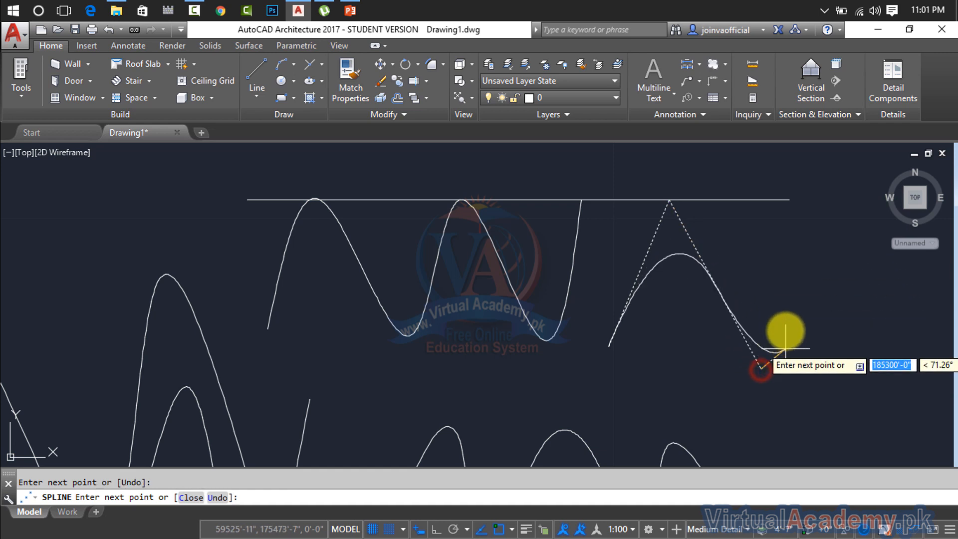
pyautogui.click(789, 200)
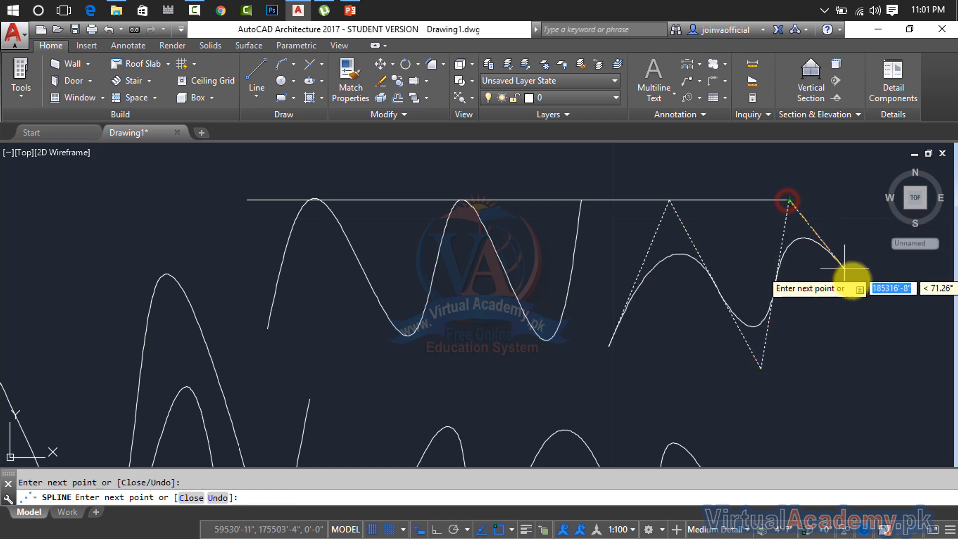
pyautogui.click(887, 350)
pyautogui.press('Return')
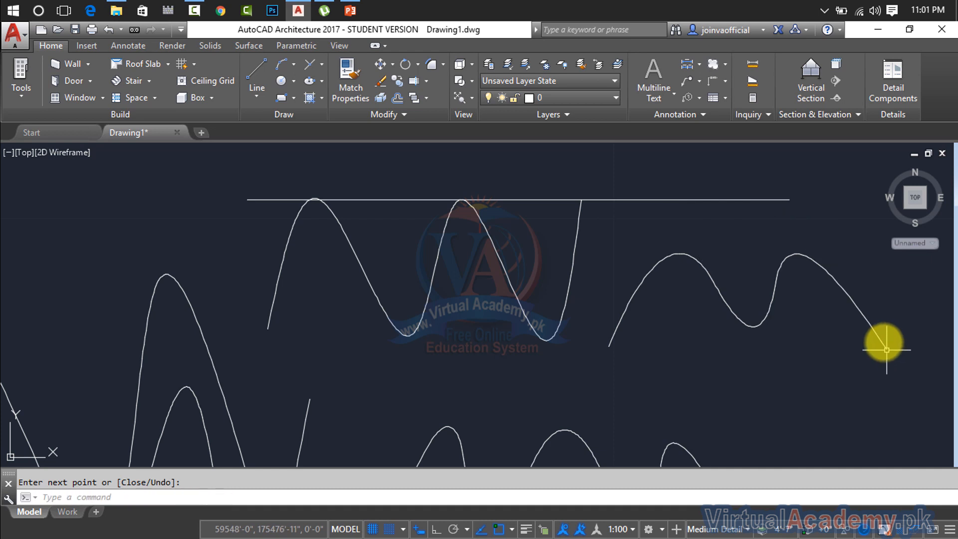
# - Erase the horizontal line, both splines beneath it and all remaining curves from the drawing
pyautogui.click(814, 190)
pyautogui.click(425, 321)
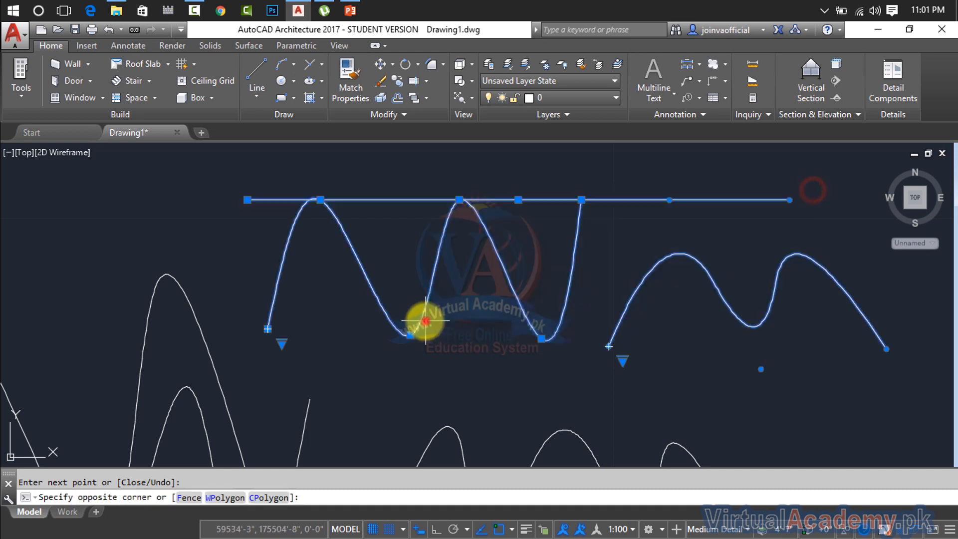
pyautogui.press('Delete')
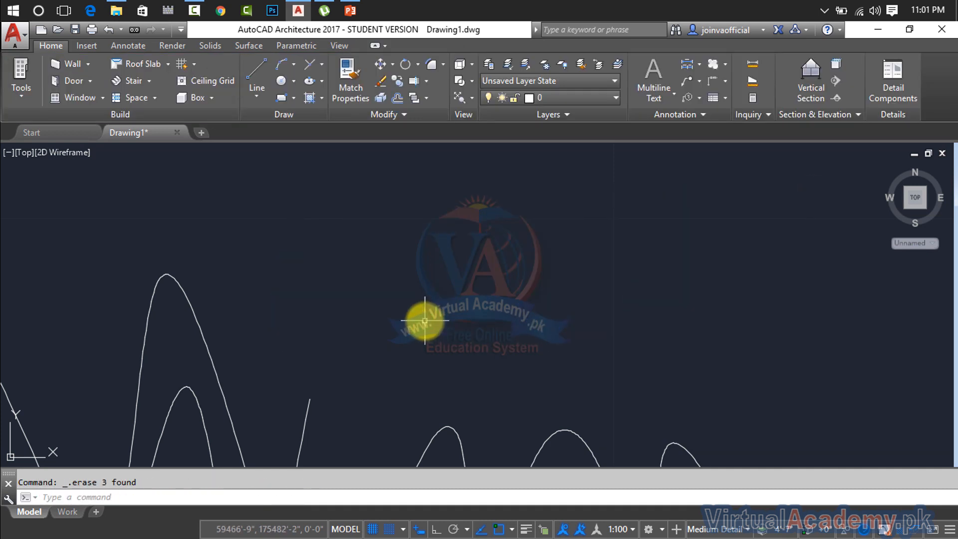
pyautogui.hotkey('ctrl', 'a')
pyautogui.press('Delete')
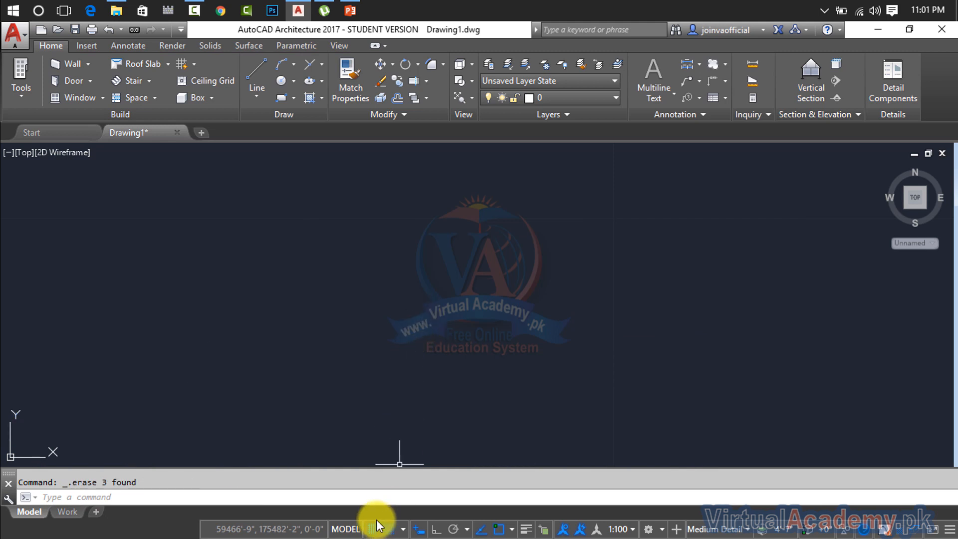
# - Draw a closed CV-method spline of degree 3 across the empty drawing from eight control points alternating low and high
pyautogui.write('spl')
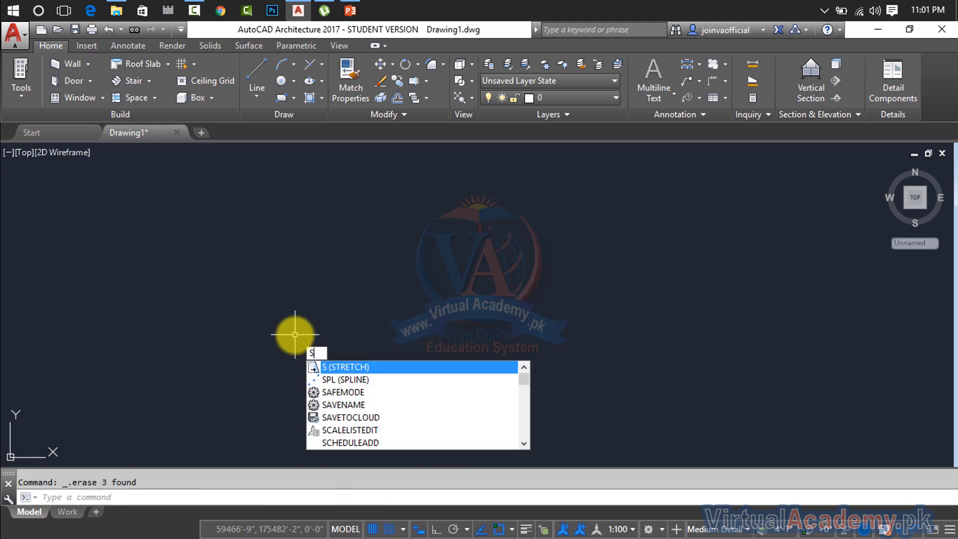
pyautogui.press('Return')
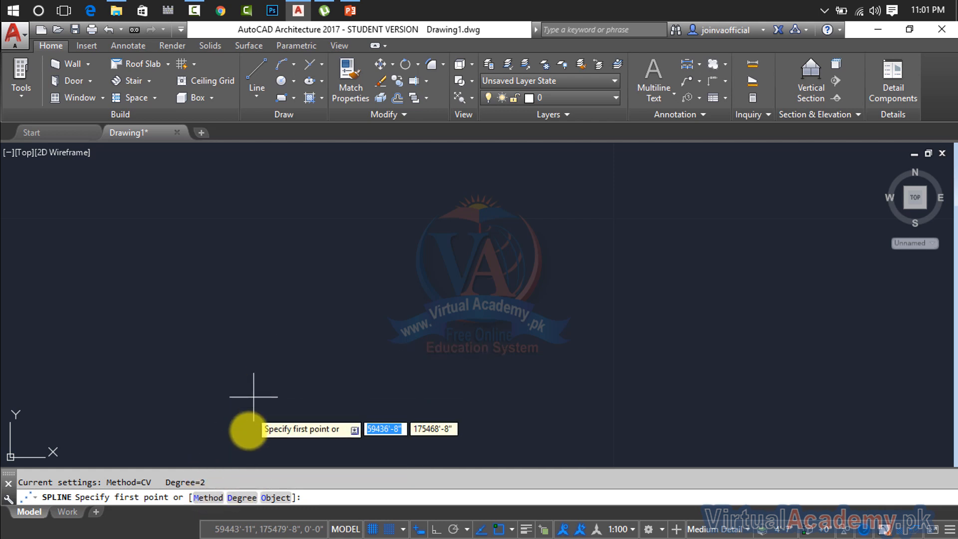
pyautogui.click(243, 498)
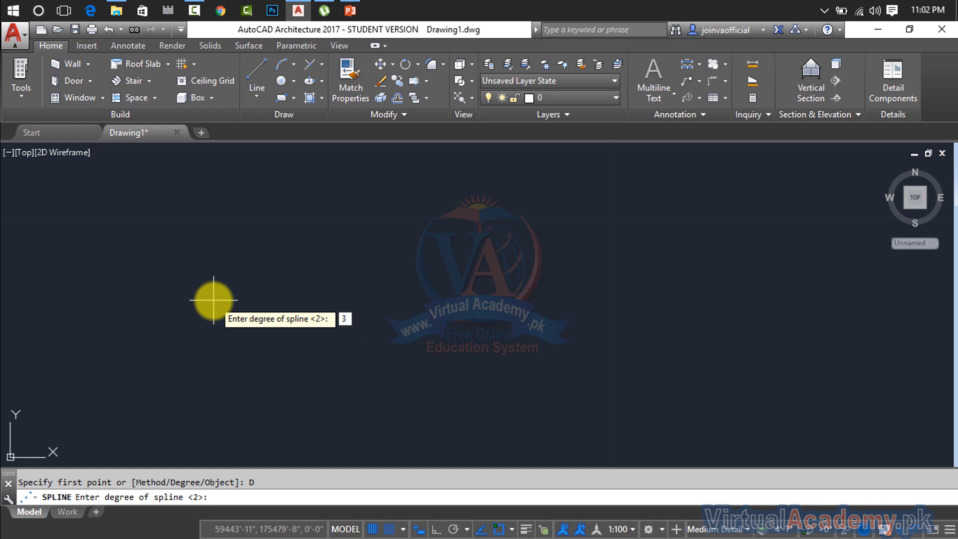
pyautogui.press('Return')
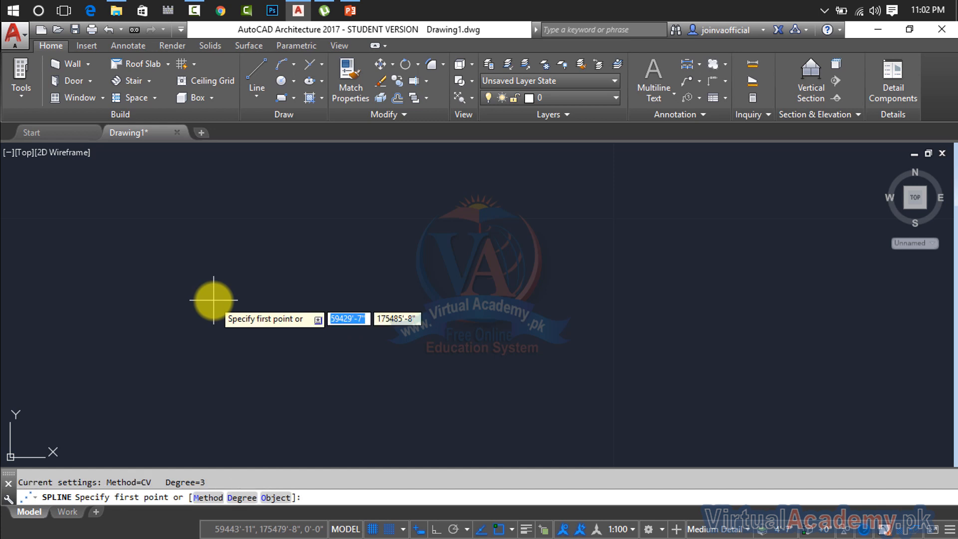
pyautogui.click(210, 321)
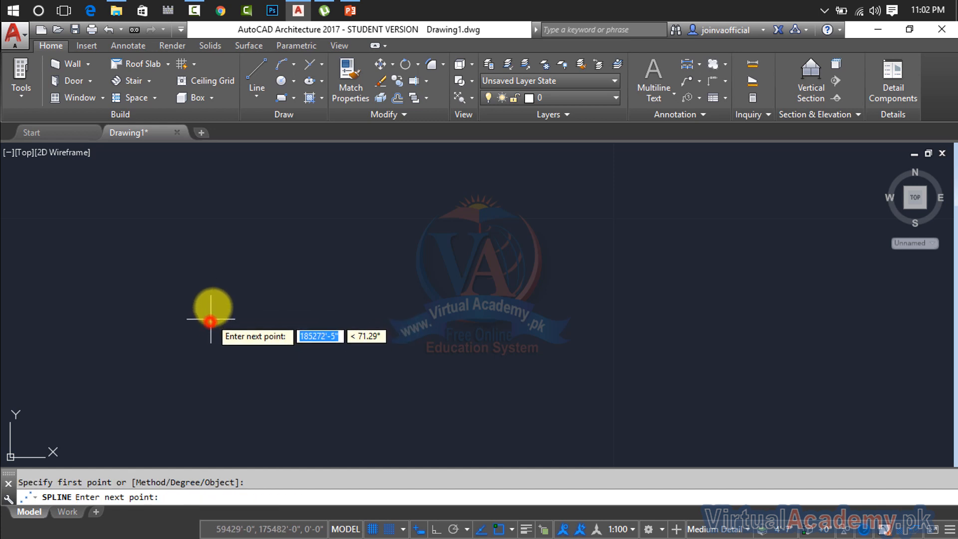
pyautogui.click(256, 202)
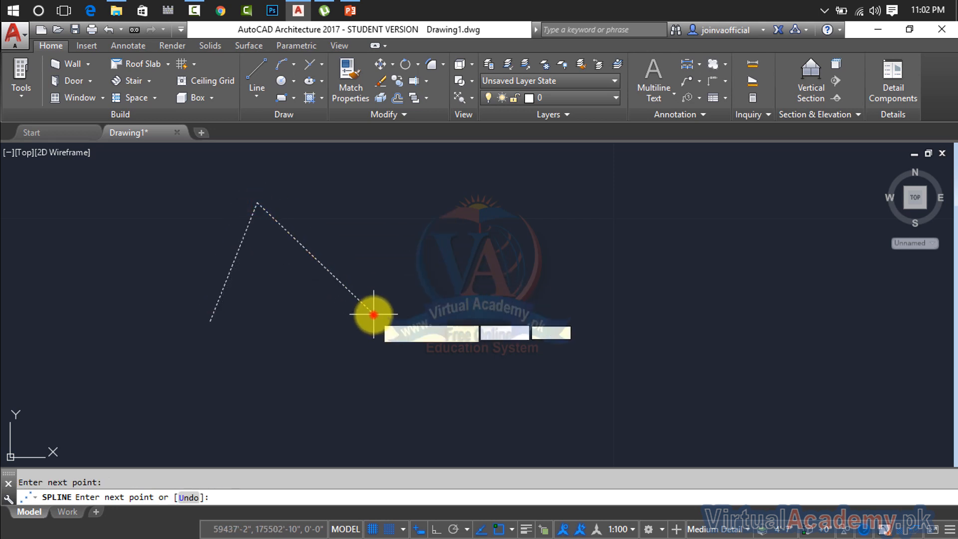
pyautogui.click(373, 314)
pyautogui.click(492, 188)
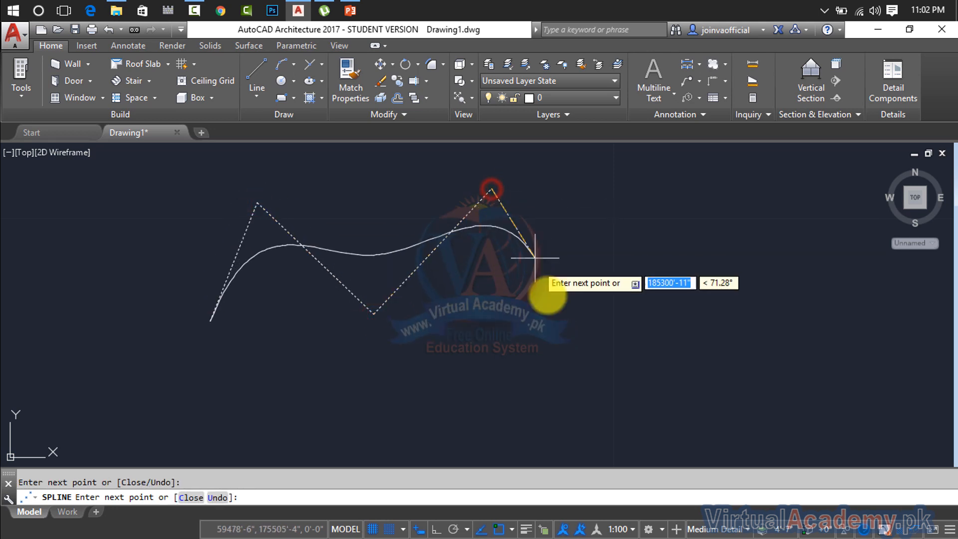
pyautogui.click(592, 407)
pyautogui.click(574, 187)
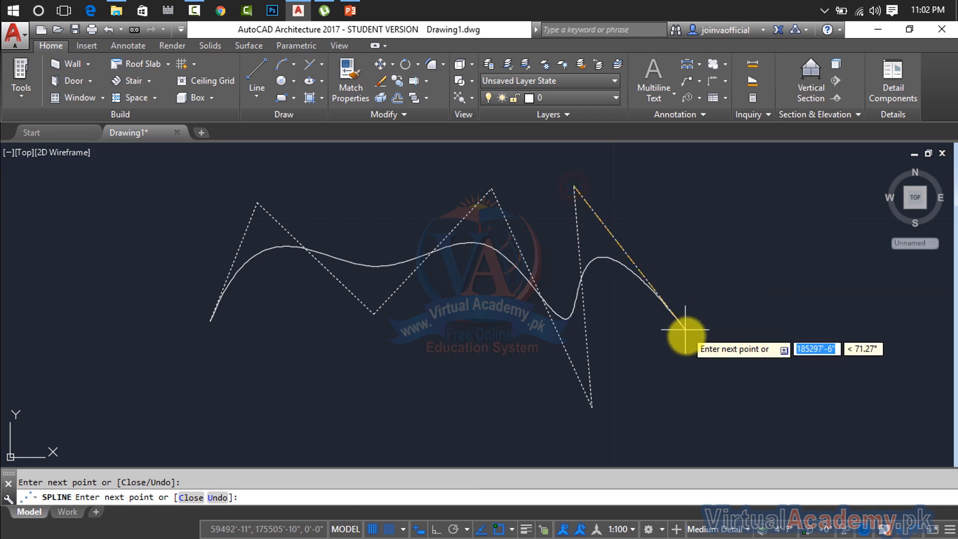
pyautogui.click(689, 341)
pyautogui.click(735, 183)
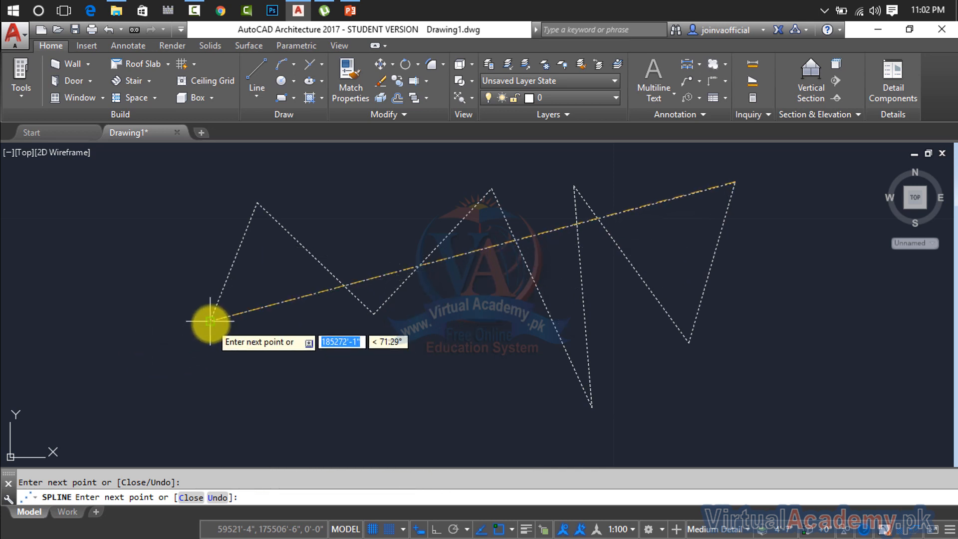
pyautogui.write('c')
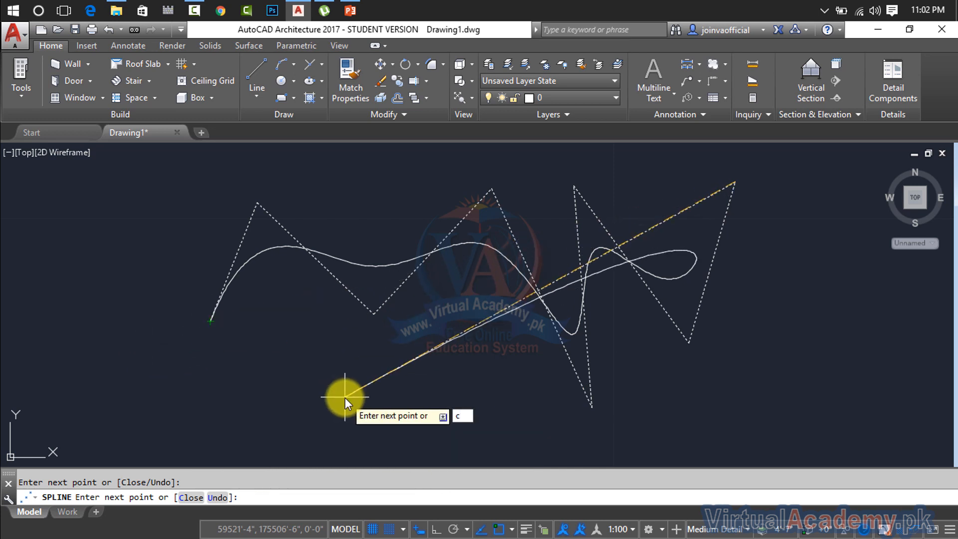
pyautogui.press('Return')
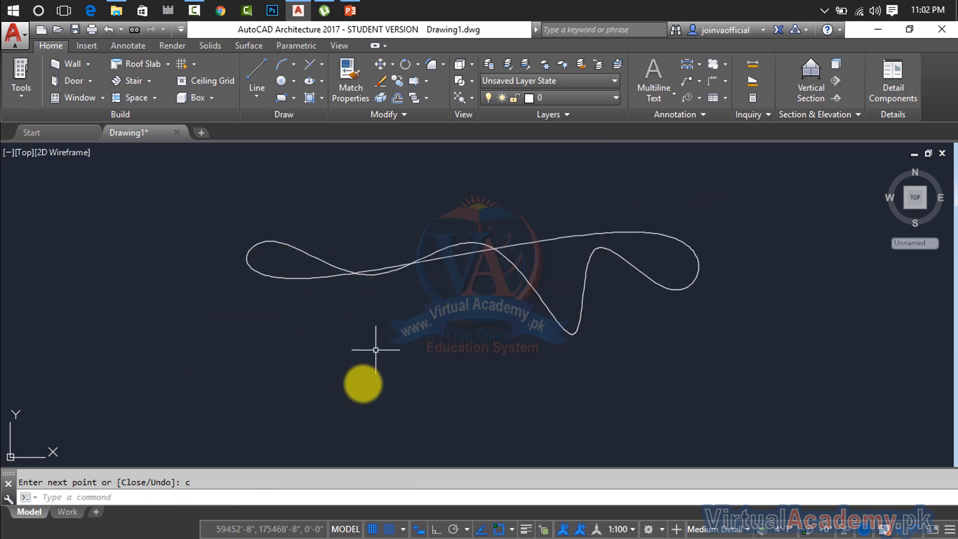
# - Start a CV-method spline of degree 5 below the closed curve, placing ten control points in a low-high zigzag
pyautogui.write('spl')
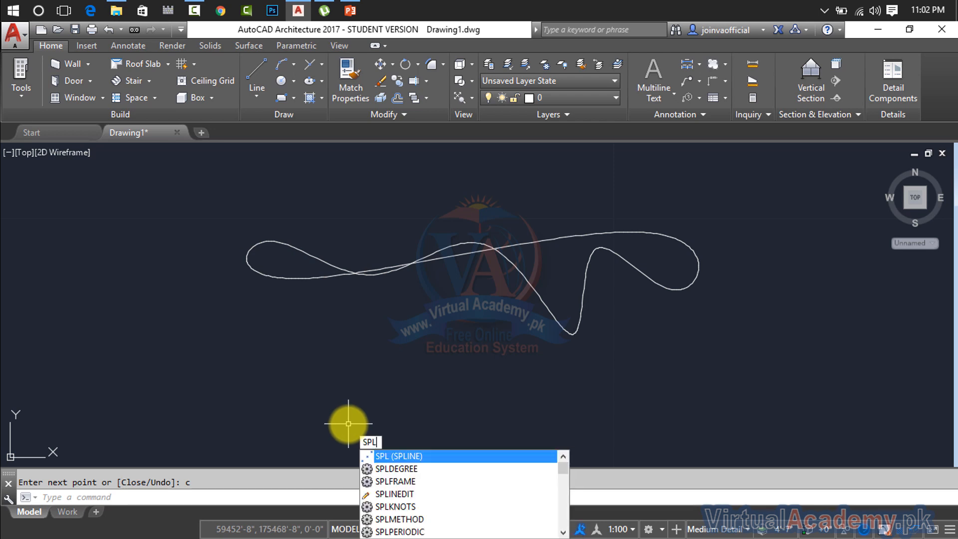
pyautogui.press('Return')
pyautogui.click(234, 498)
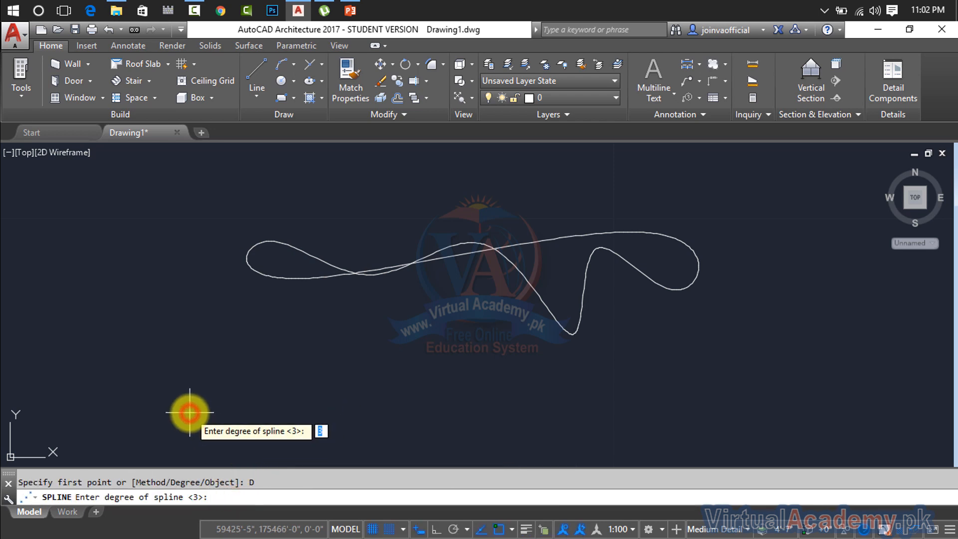
pyautogui.write('5')
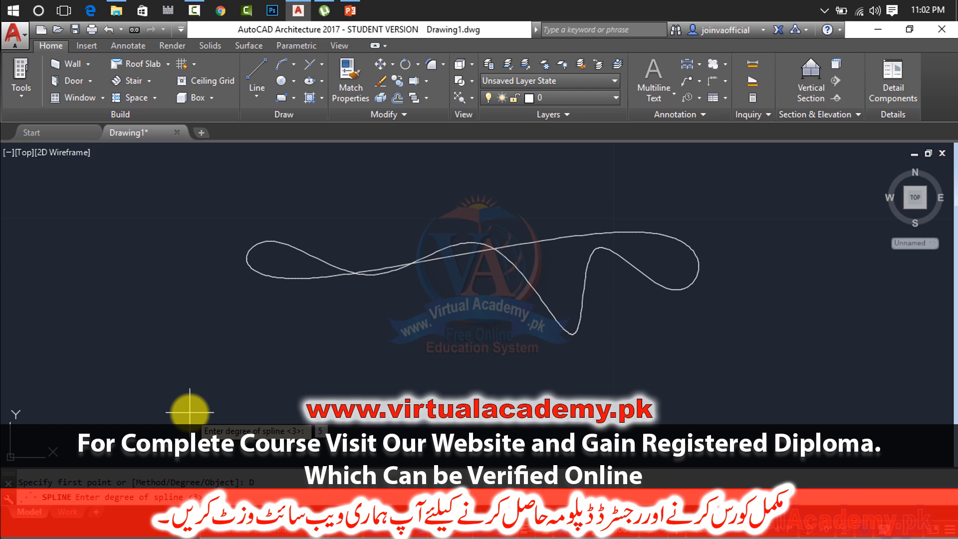
pyautogui.click(215, 412)
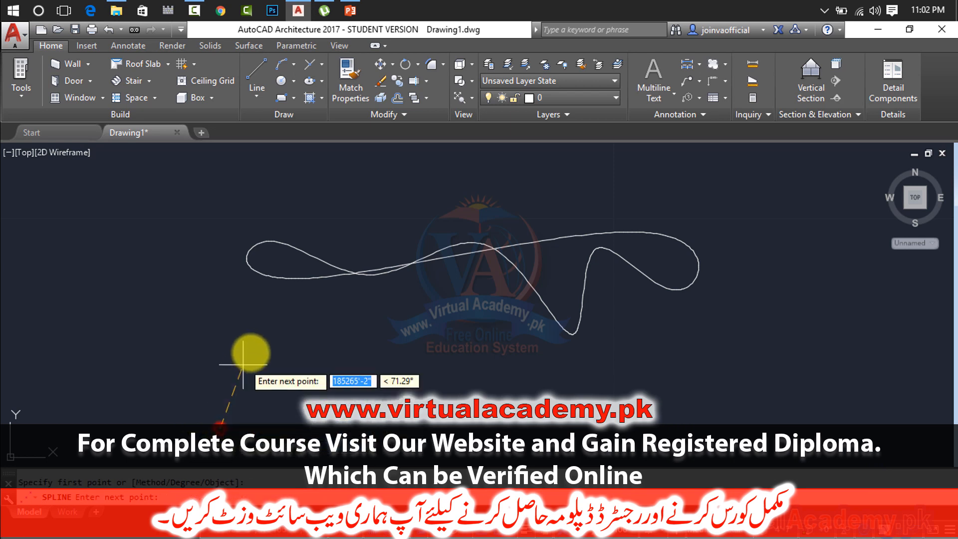
pyautogui.click(269, 318)
pyautogui.click(351, 400)
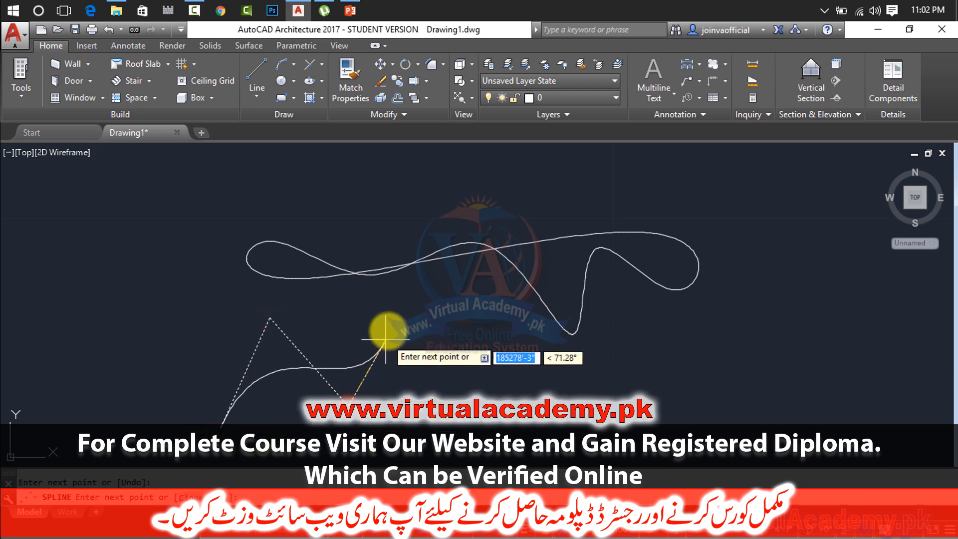
pyautogui.click(391, 309)
pyautogui.click(491, 418)
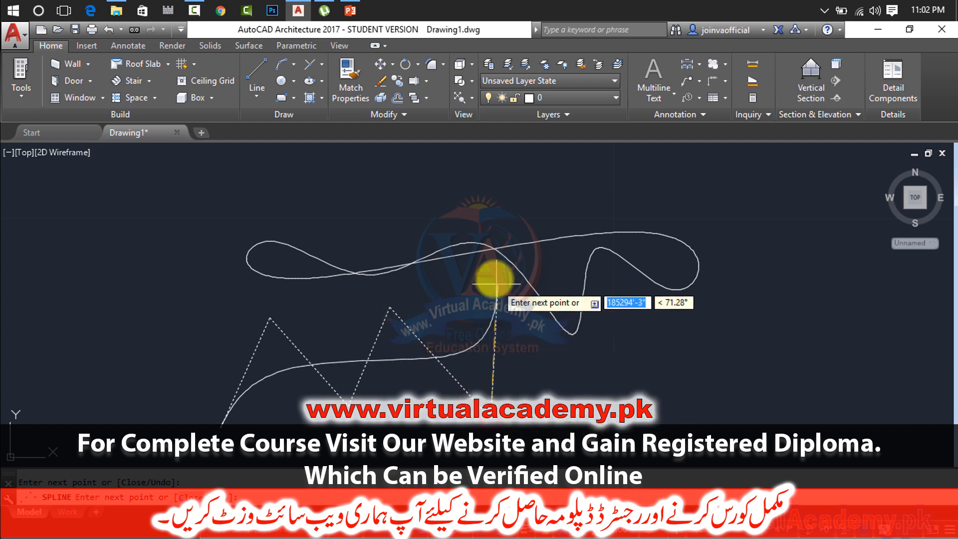
pyautogui.click(491, 271)
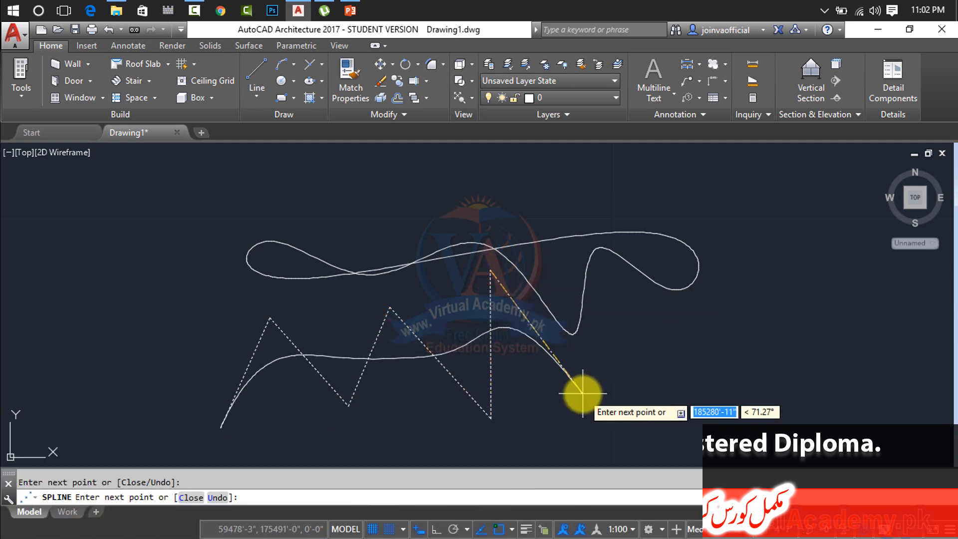
pyautogui.click(583, 392)
pyautogui.click(669, 321)
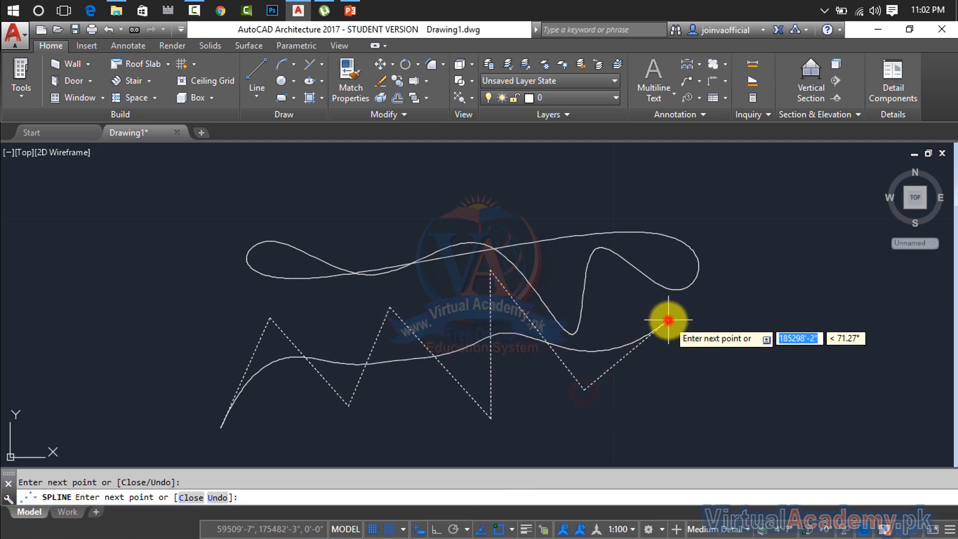
pyautogui.click(727, 388)
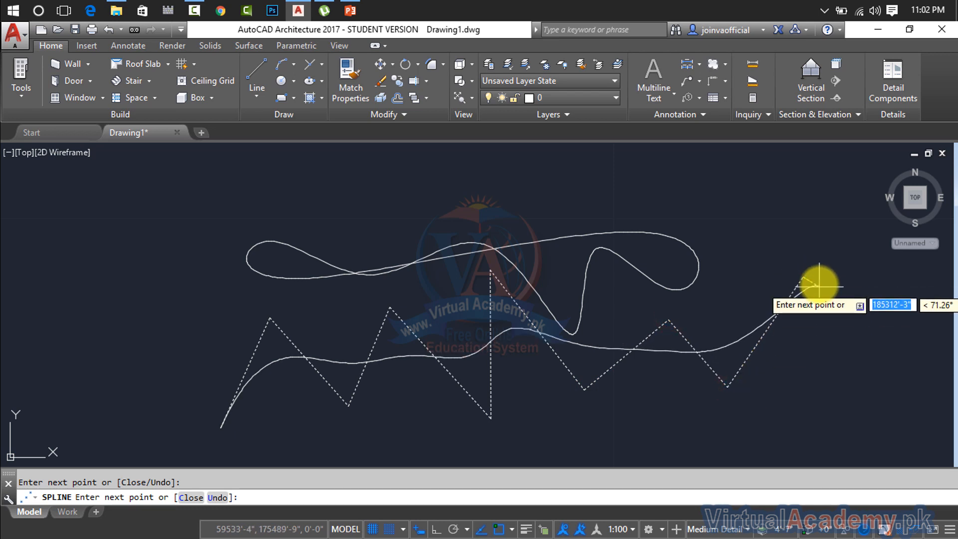
pyautogui.click(803, 277)
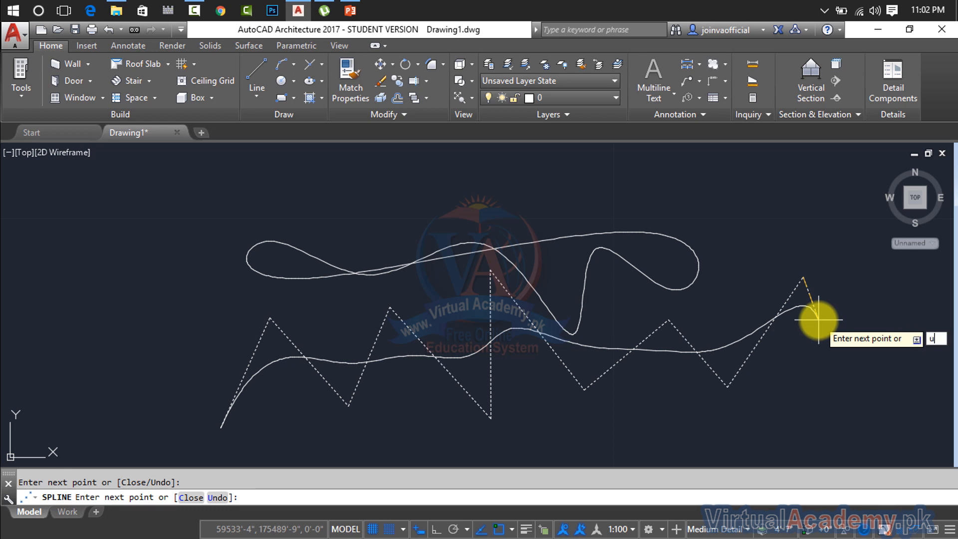
# - Undo the zigzag spline's control points one at a time back to the first two, and cancel the spline
pyautogui.press('Return')
pyautogui.press('Return')
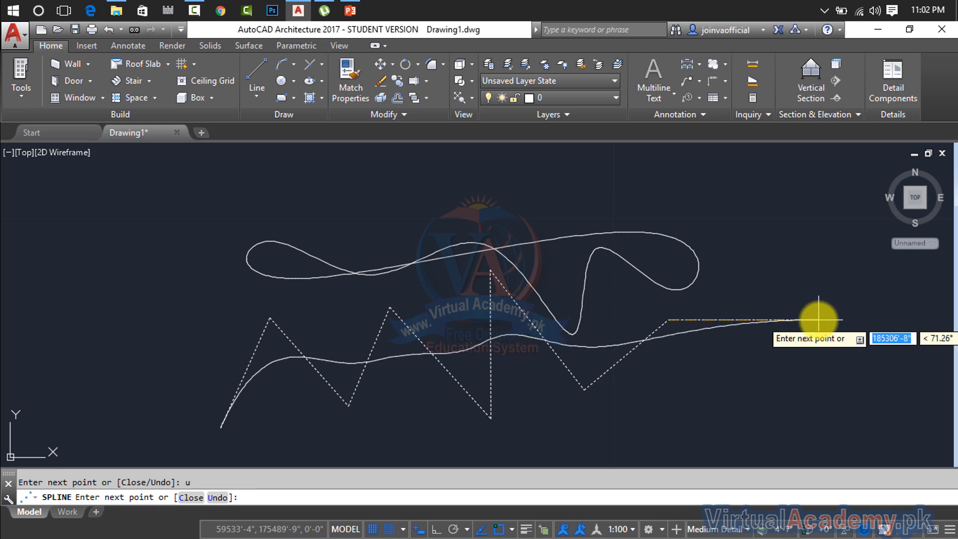
pyautogui.write('u')
pyautogui.press('Return')
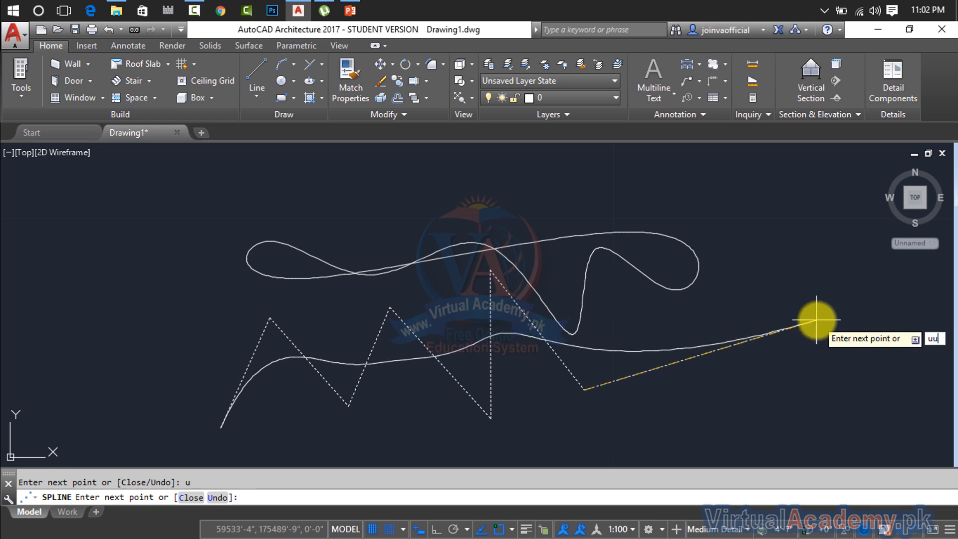
pyautogui.press('Return')
pyautogui.write('u')
pyautogui.press('Return')
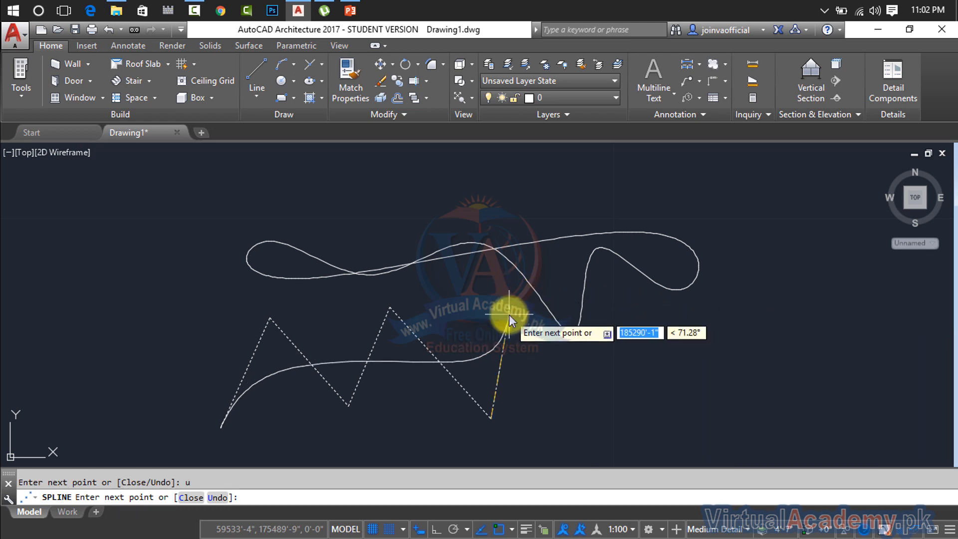
pyautogui.write('u')
pyautogui.press('Return')
pyautogui.write('u')
pyautogui.press('Return')
pyautogui.write('u')
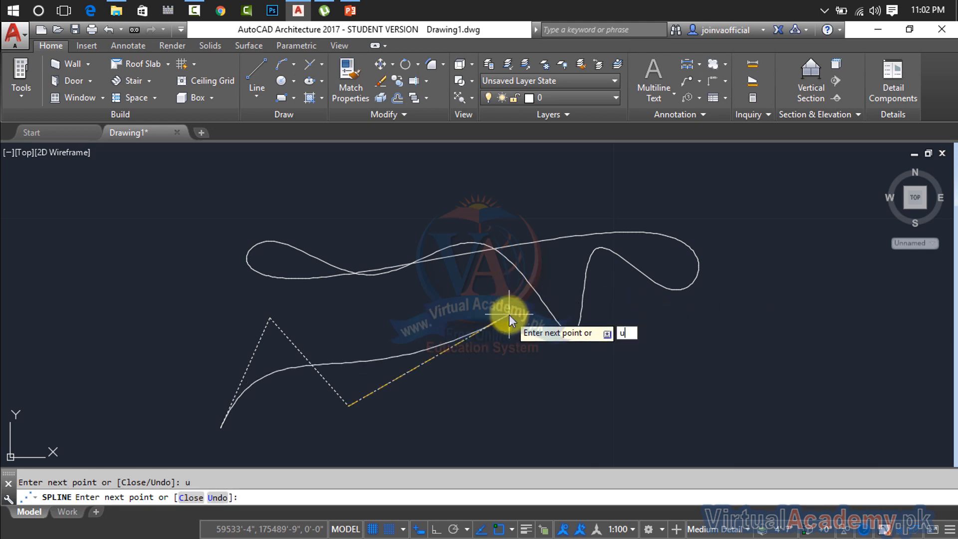
pyautogui.press('Return')
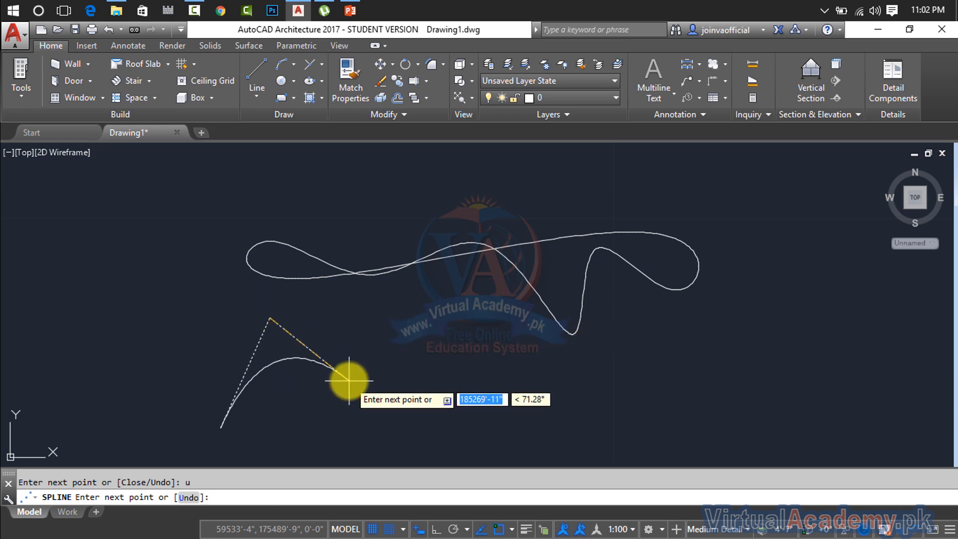
pyautogui.press('Escape')
# - Erase the closed degree 3 spline from the drawing
pyautogui.click(774, 201)
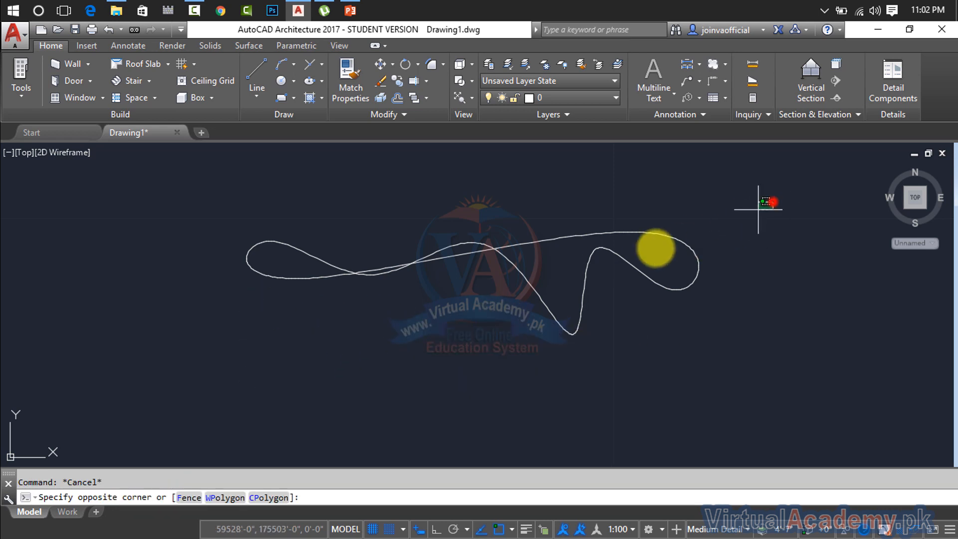
pyautogui.click(436, 326)
pyautogui.press('Delete')
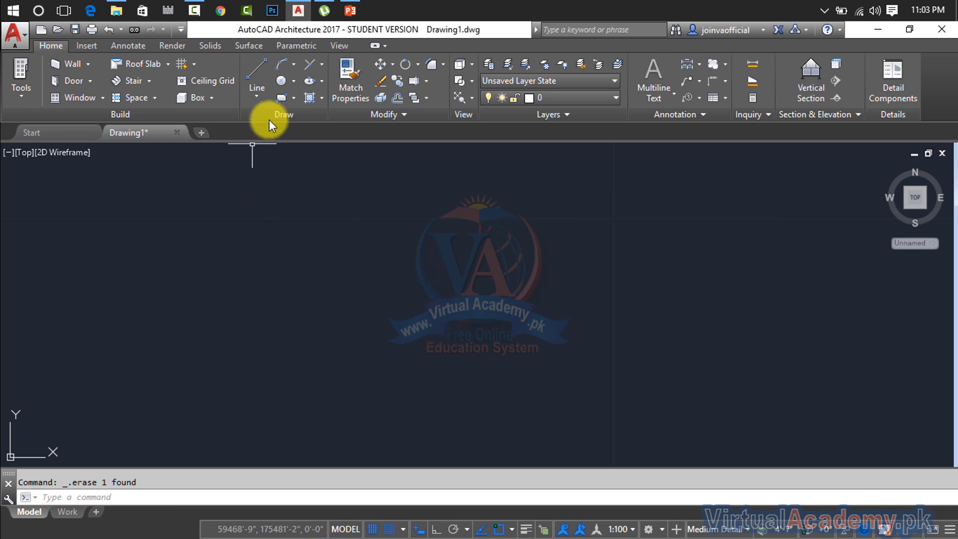
# - Draw a rectangle about 56' wide and 24' high in the empty drawing
pyautogui.click(284, 97)
pyautogui.click(214, 226)
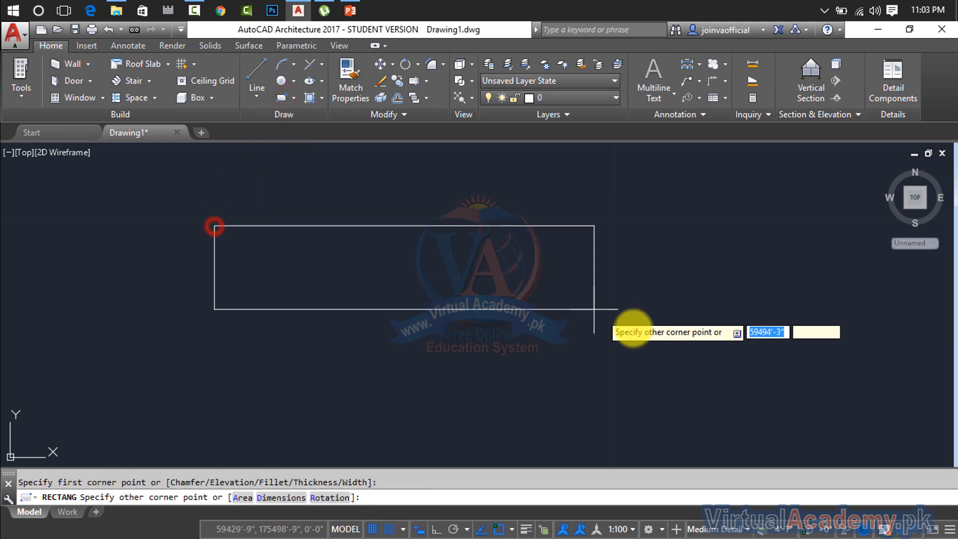
pyautogui.click(532, 360)
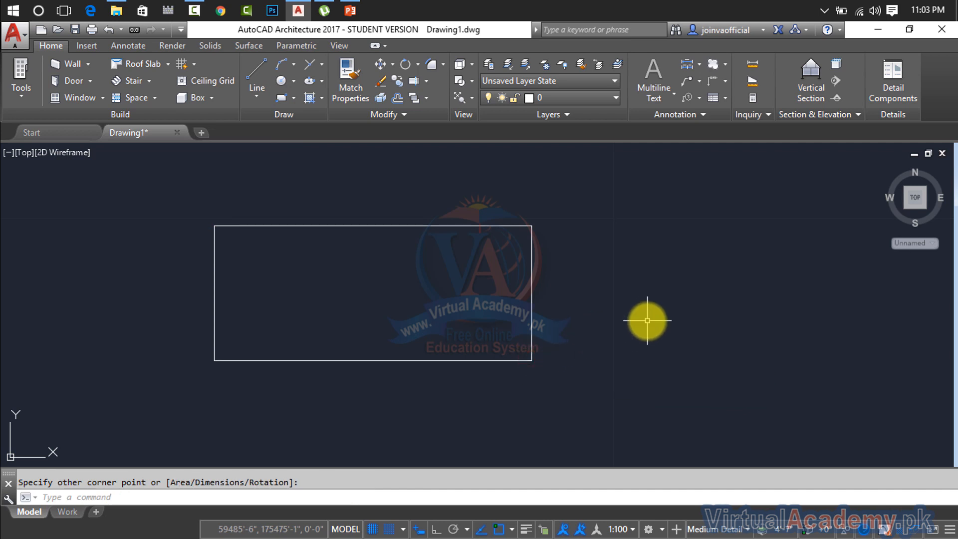
# - Convert the rectangle into a degree 5 spline with the Spline command's Object option
pyautogui.write('spl')
pyautogui.press('Return')
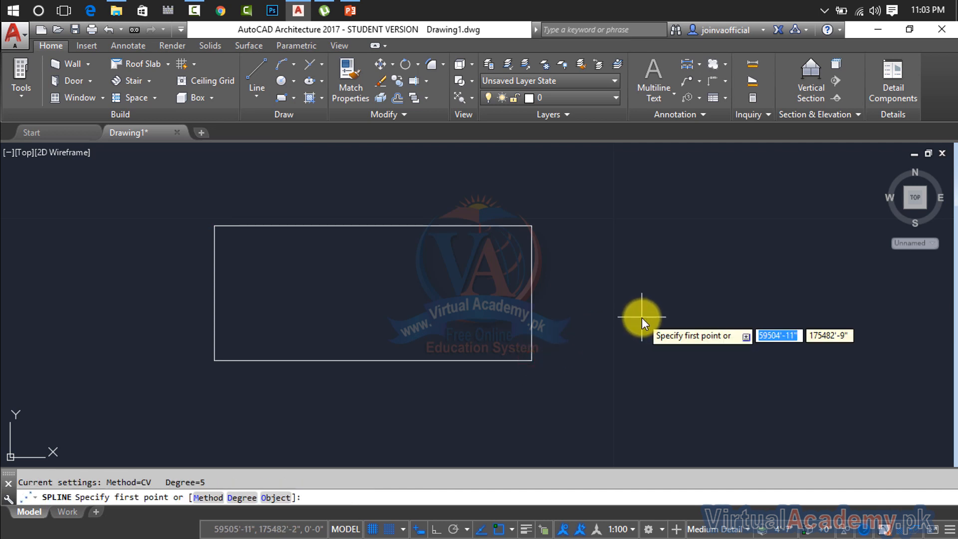
pyautogui.click(269, 499)
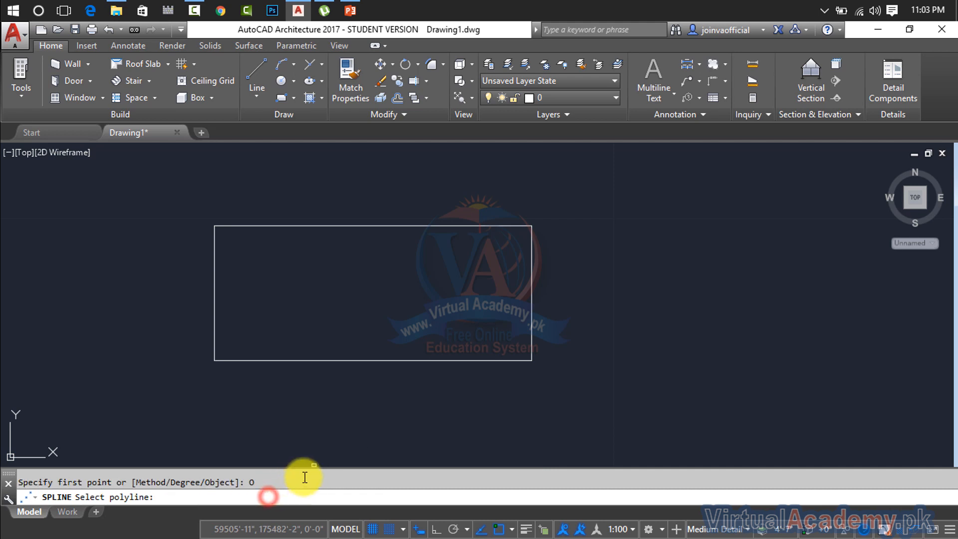
pyautogui.click(425, 362)
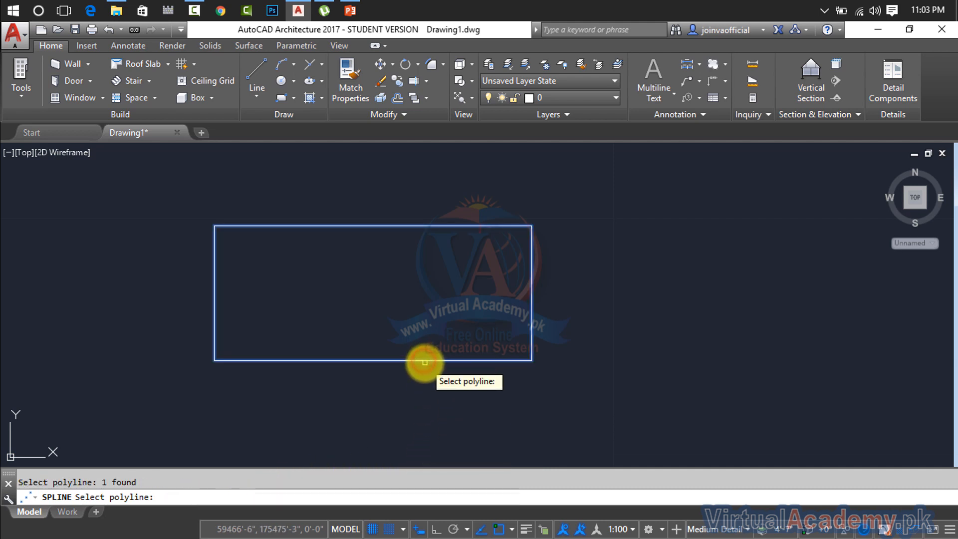
pyautogui.rightClick(596, 296)
# - Inspect the control frame of the oval spline made from the rectangle, and erase the spline
pyautogui.click(565, 255)
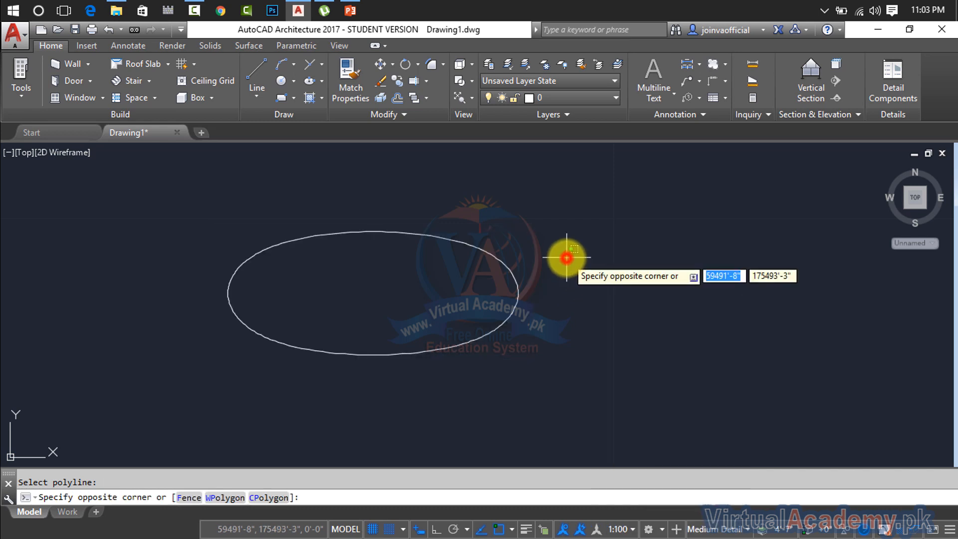
pyautogui.click(487, 274)
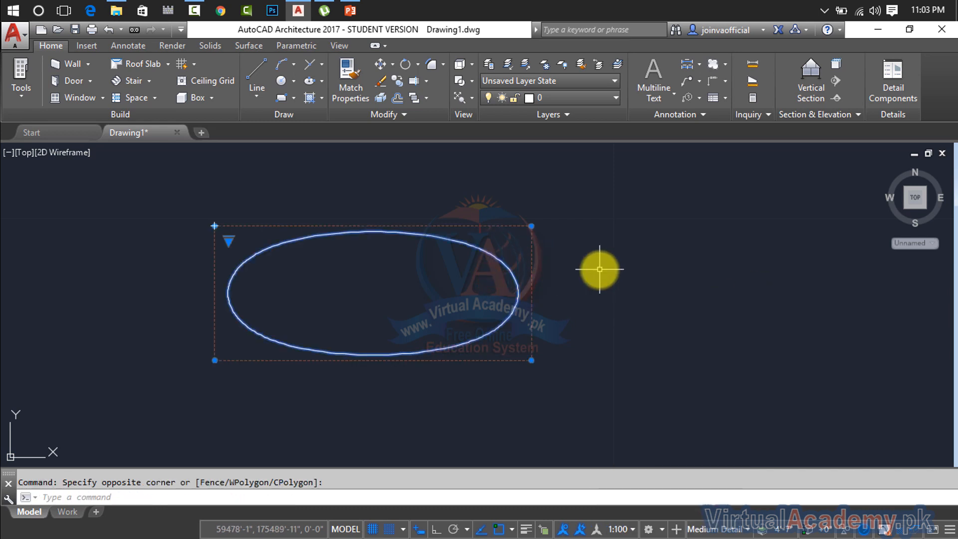
pyautogui.press('Escape')
pyautogui.click(613, 251)
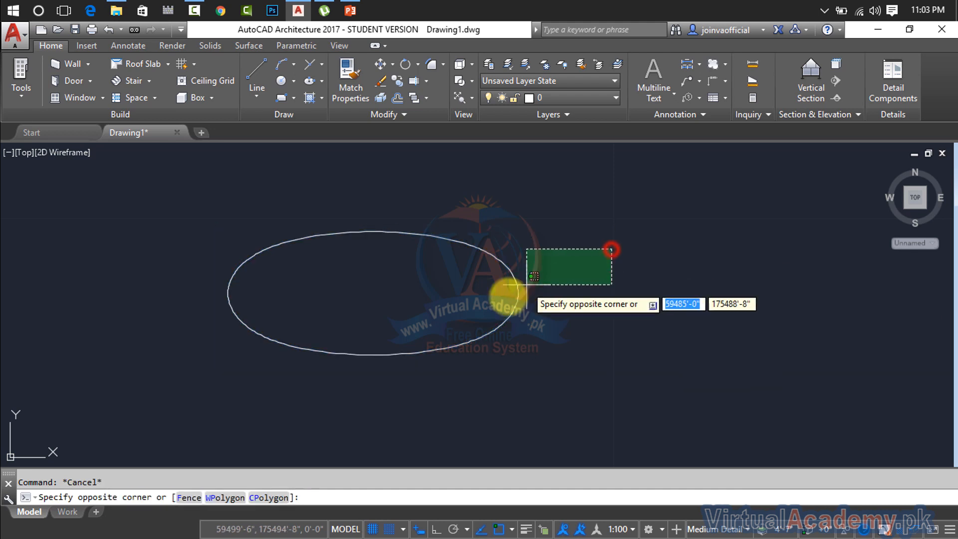
pyautogui.click(514, 295)
pyautogui.press('Delete')
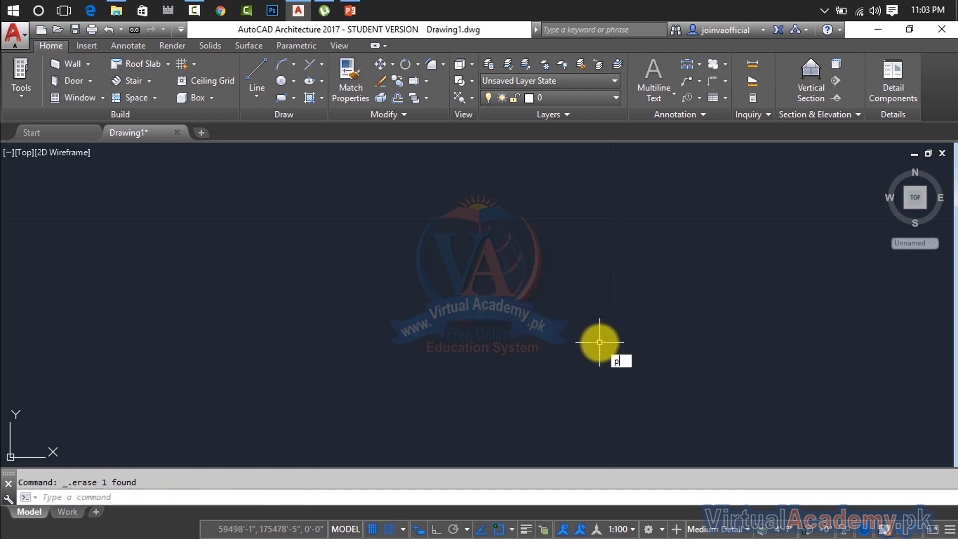
# - Draw an irregular closed polyline with eight vertices across the empty drawing
pyautogui.write('l')
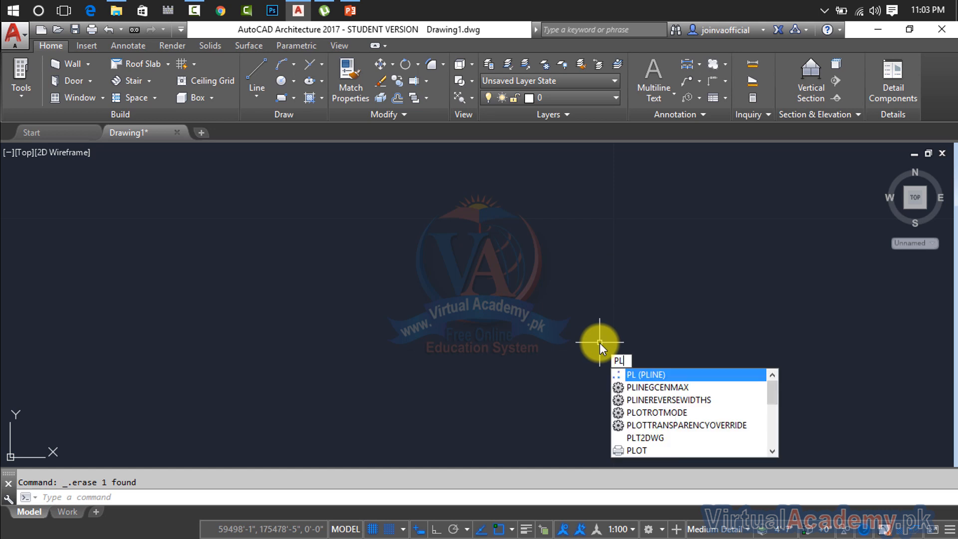
pyautogui.press('Return')
pyautogui.click(257, 363)
pyautogui.click(356, 215)
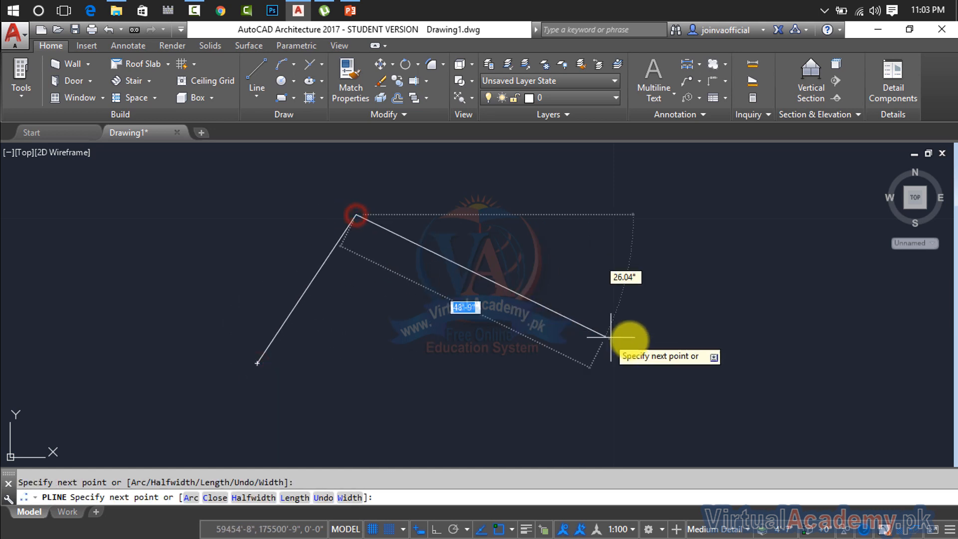
pyautogui.click(655, 337)
pyautogui.click(773, 208)
pyautogui.click(753, 414)
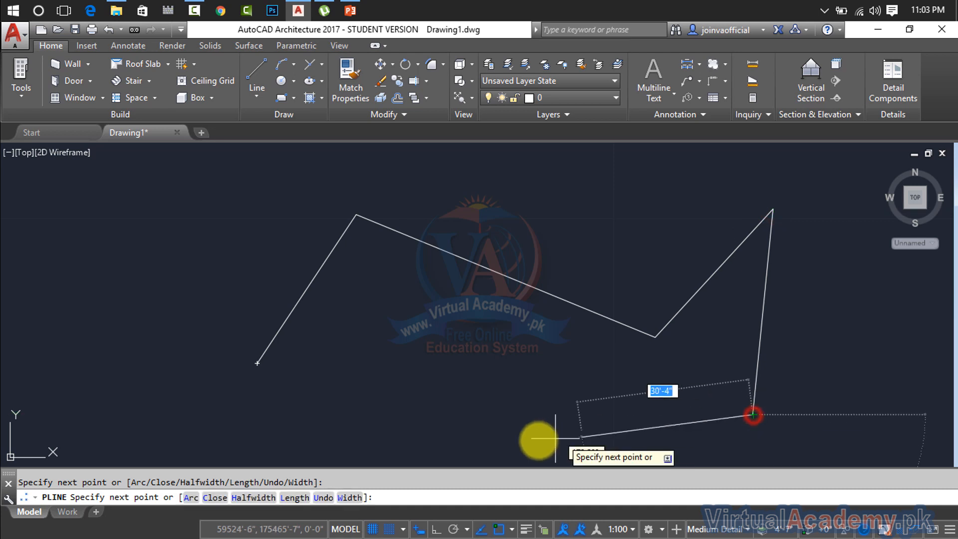
pyautogui.click(535, 439)
pyautogui.click(493, 355)
pyautogui.click(318, 444)
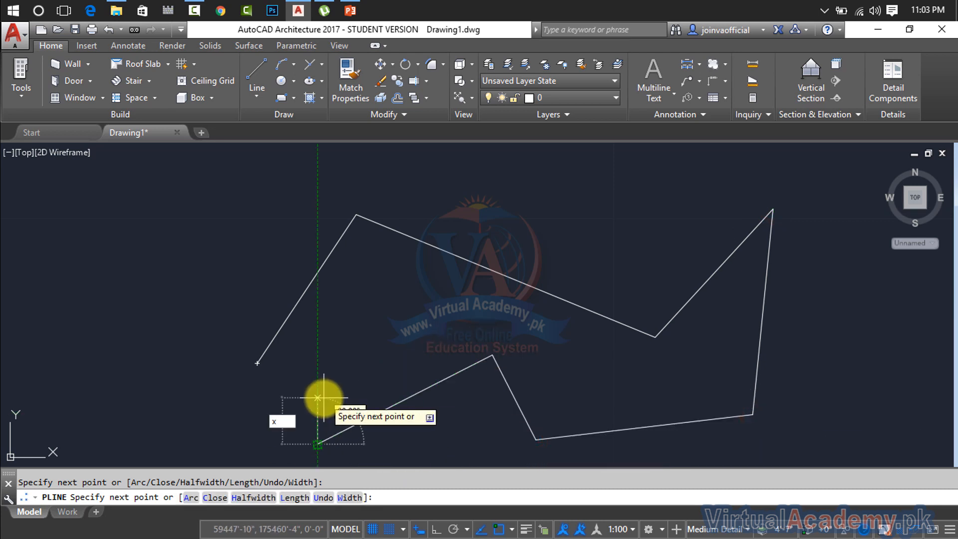
pyautogui.write('c')
pyautogui.press('Return')
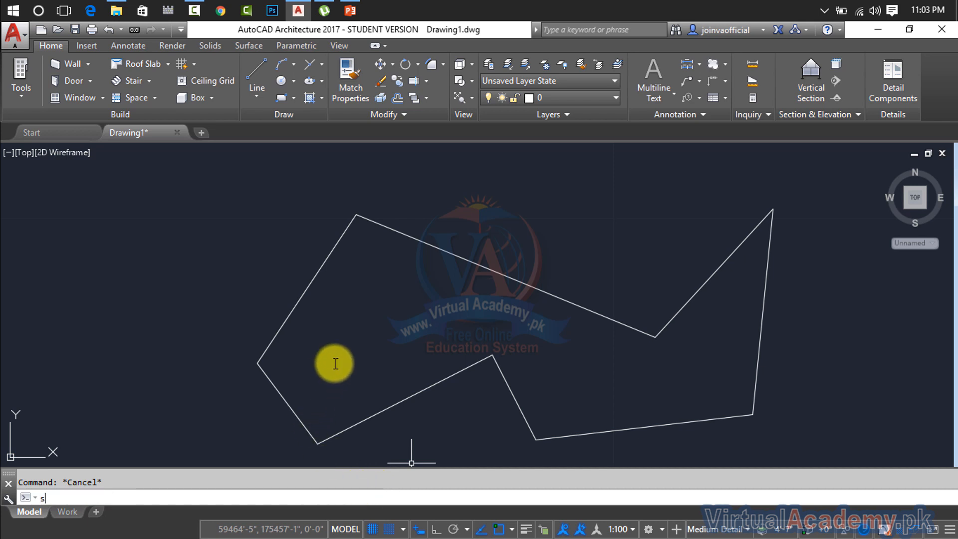
# - Convert the closed eight-vertex polyline into a spline with the Spline command's Object option
pyautogui.write('pl')
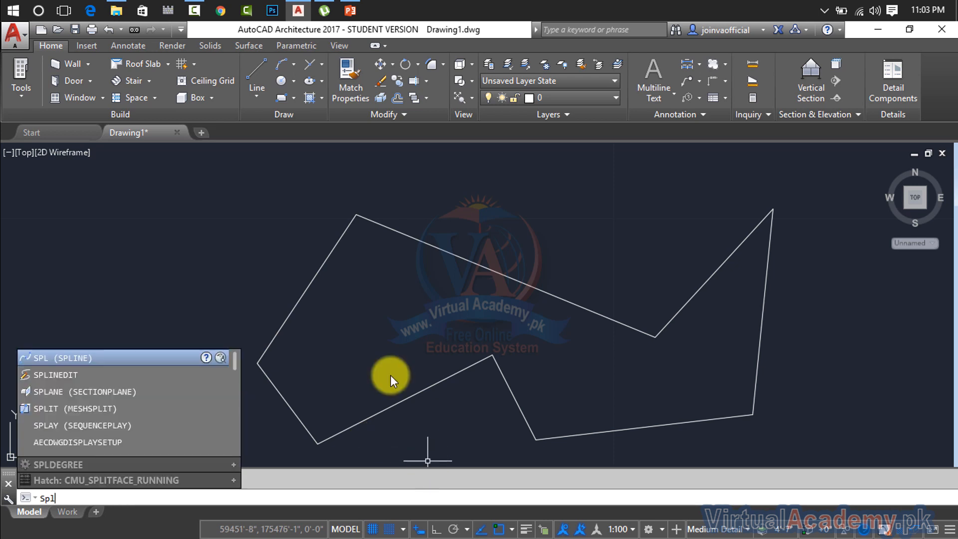
pyautogui.press('Escape')
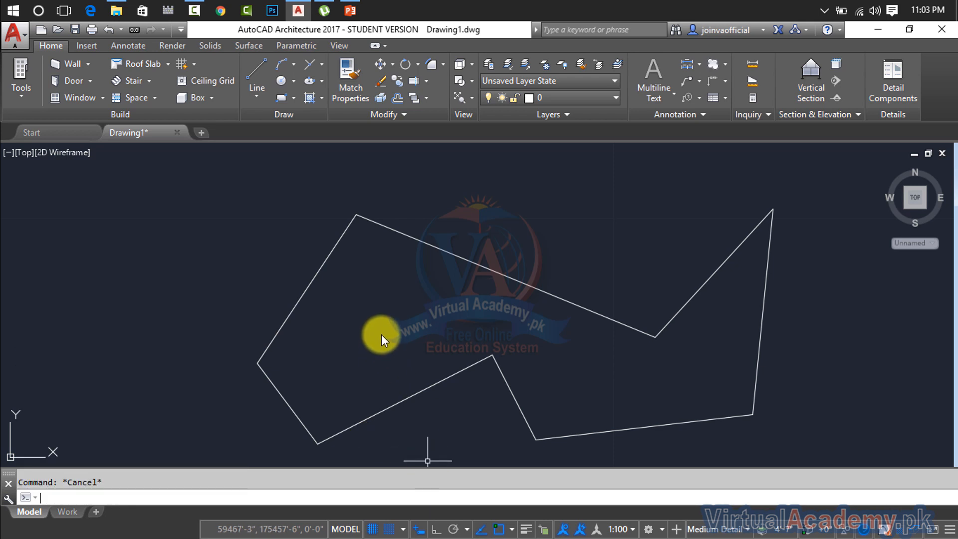
pyautogui.write('SPL')
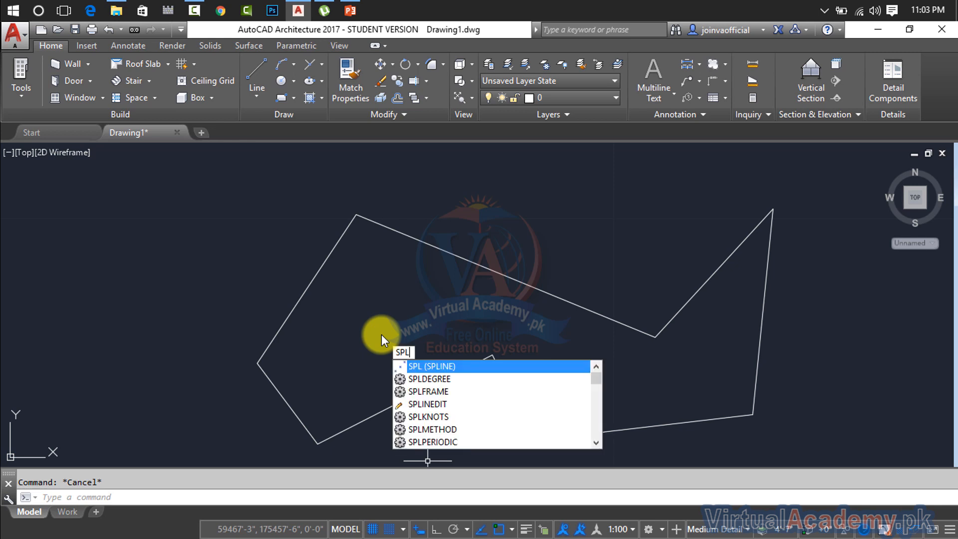
pyautogui.press('Return')
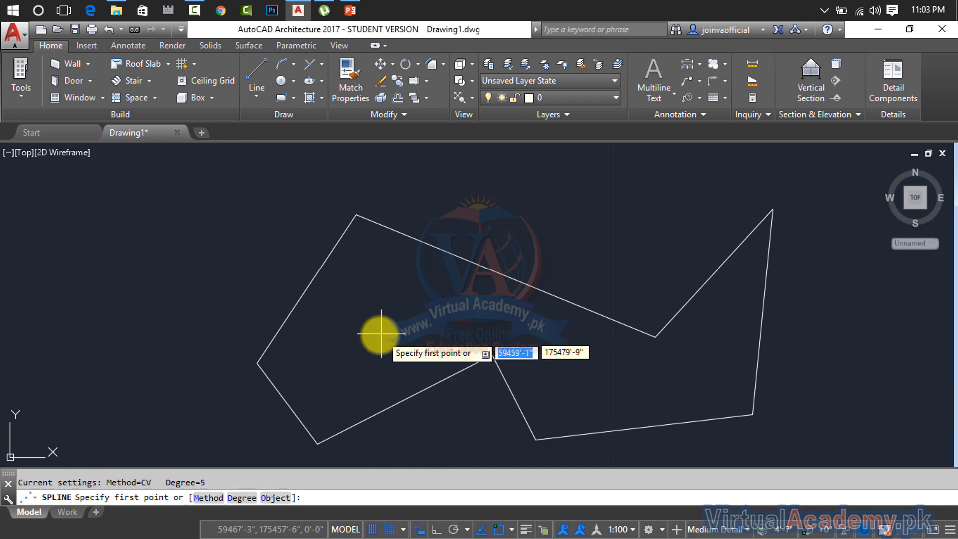
pyautogui.click(279, 498)
pyautogui.click(476, 265)
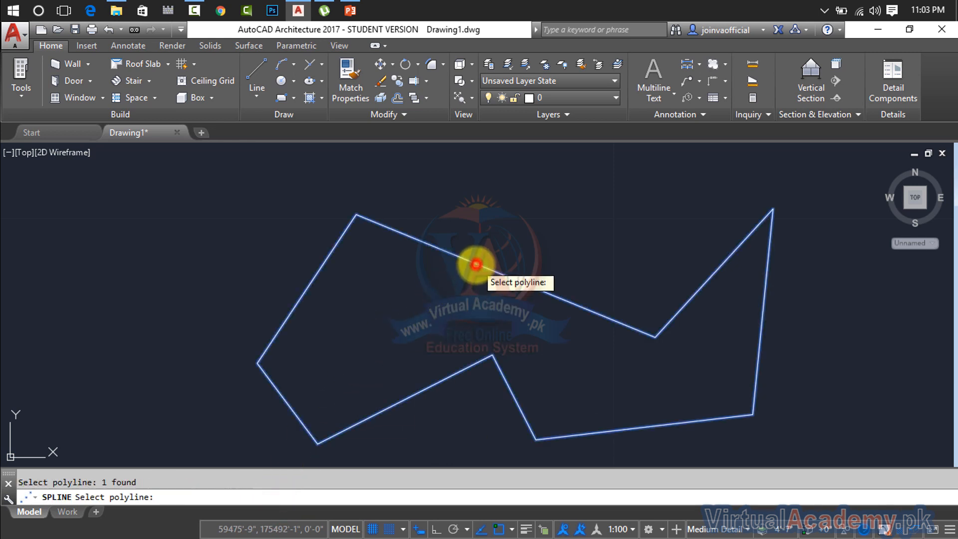
pyautogui.rightClick(505, 220)
pyautogui.rightClick(505, 220)
# - Erase the closed curve converted from the irregular polyline
pyautogui.click(427, 339)
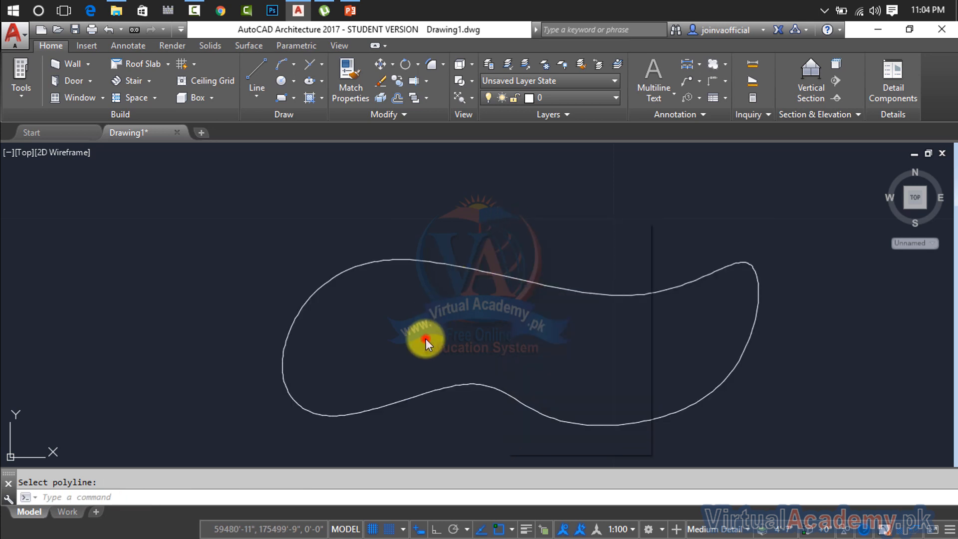
pyautogui.click(441, 319)
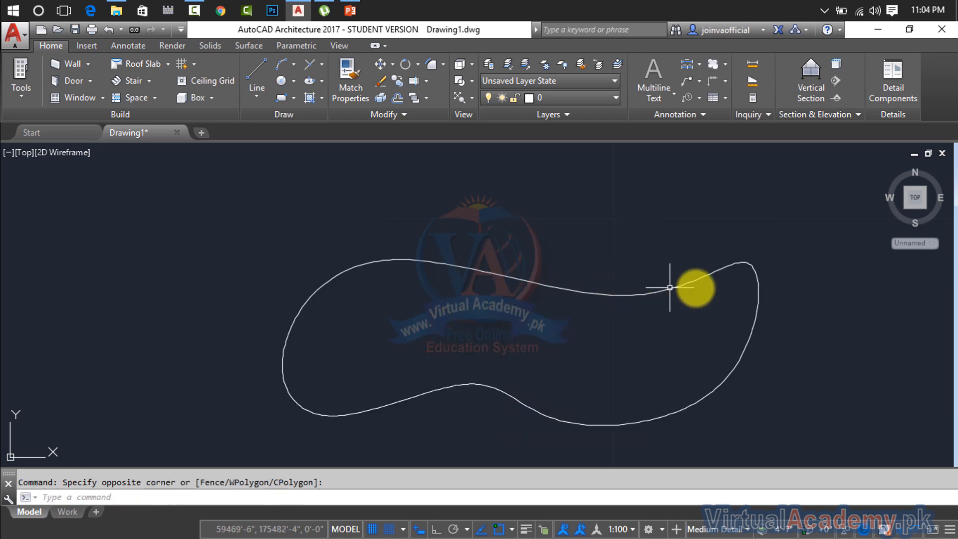
pyautogui.click(676, 215)
pyautogui.click(556, 318)
pyautogui.press('Delete')
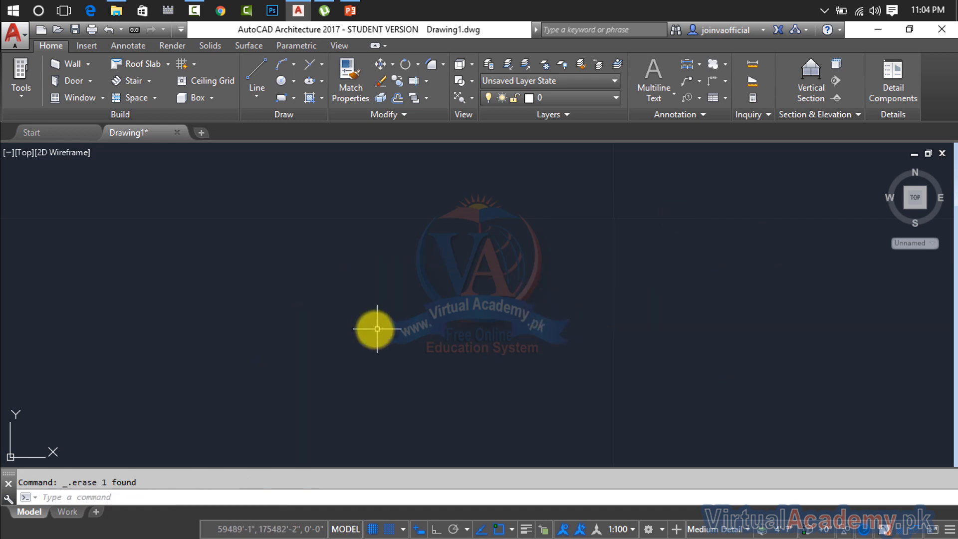
# - Start a spline with the Fit method and give its first point a start tangency pointing up and to the right
pyautogui.write('pl')
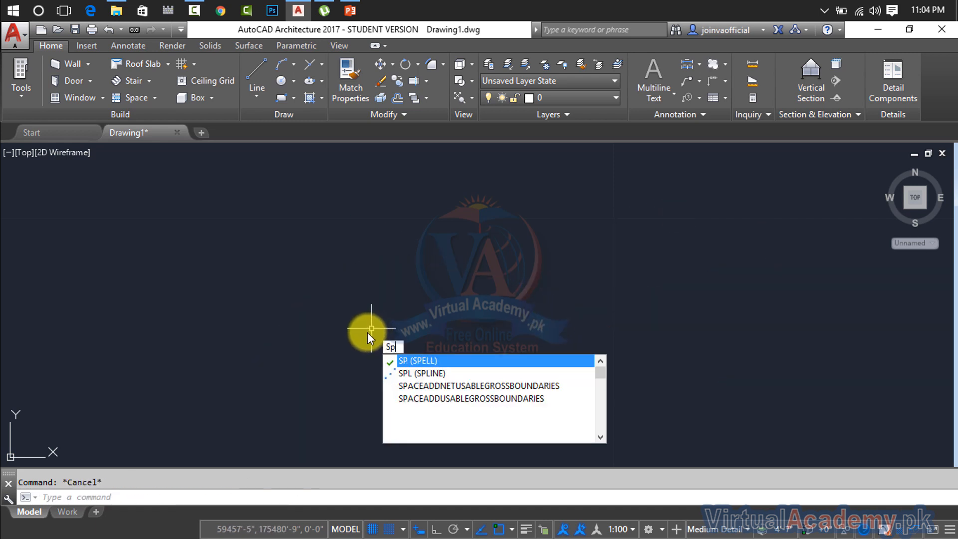
pyautogui.press('Return')
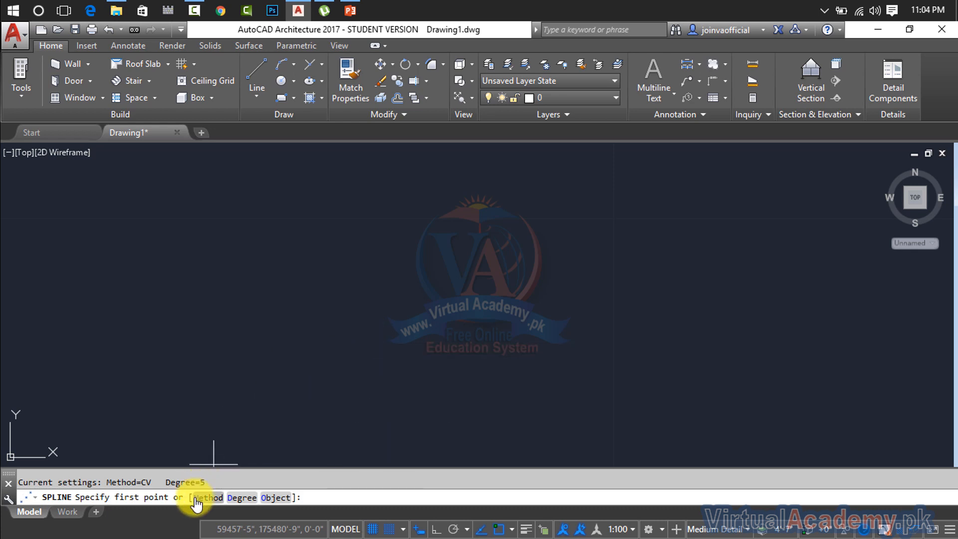
pyautogui.click(207, 497)
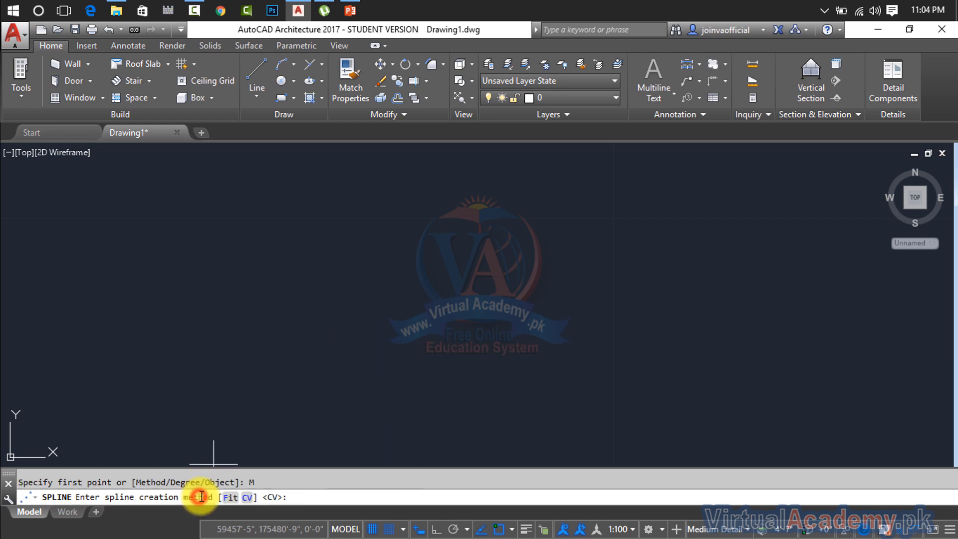
pyautogui.click(232, 498)
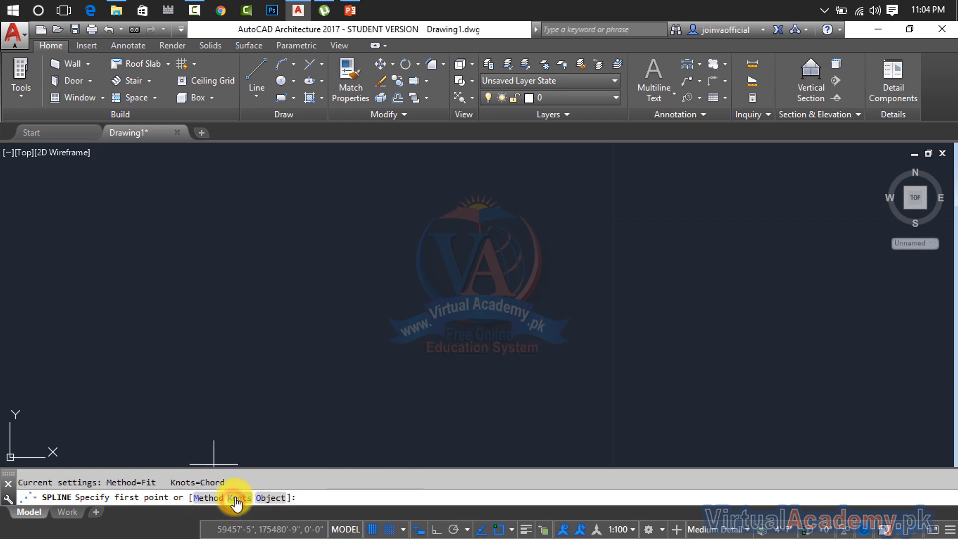
pyautogui.click(246, 344)
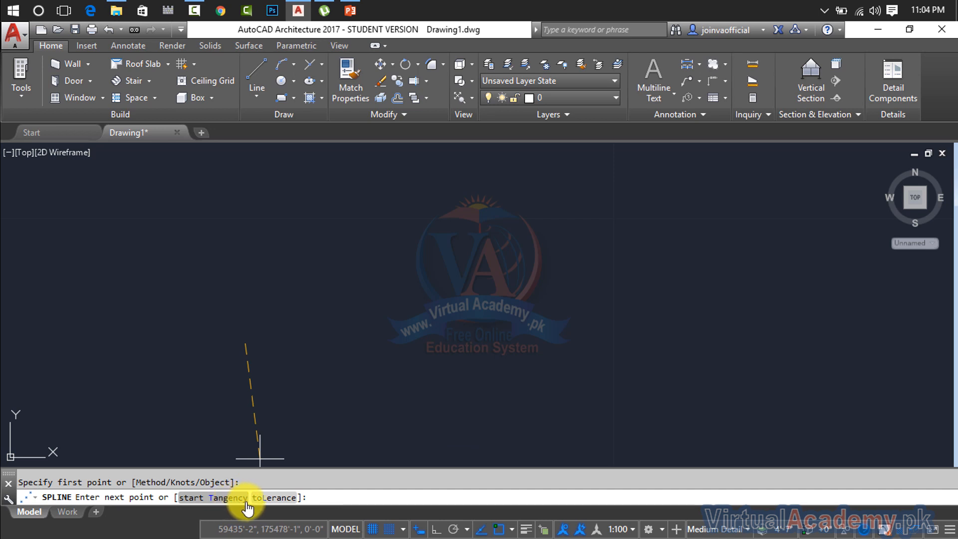
pyautogui.click(219, 508)
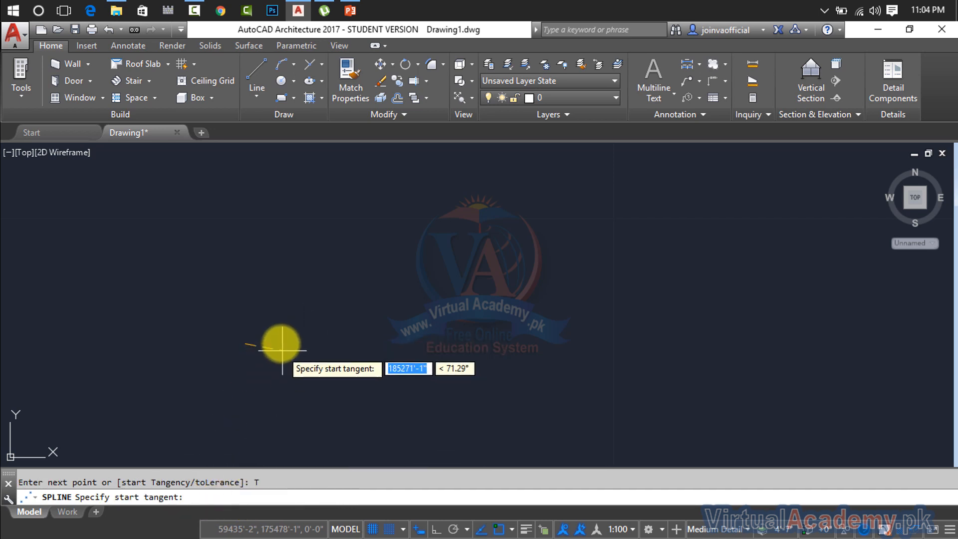
pyautogui.click(280, 320)
# - Extend the Fit spline with further fit points zigzagging upward in the drawing
pyautogui.click(366, 226)
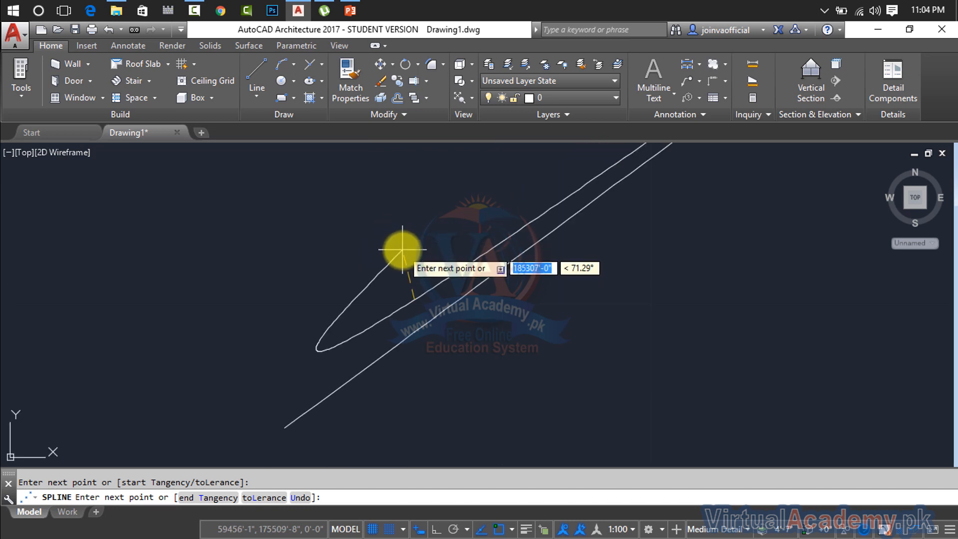
pyautogui.click(407, 276)
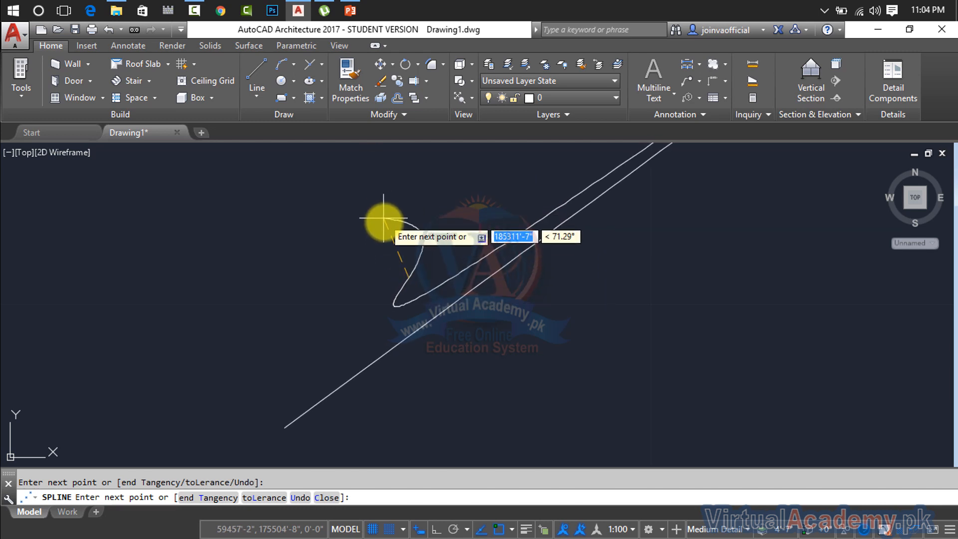
pyautogui.scroll(5, 364, 220)
pyautogui.scroll(-3, 390, 330)
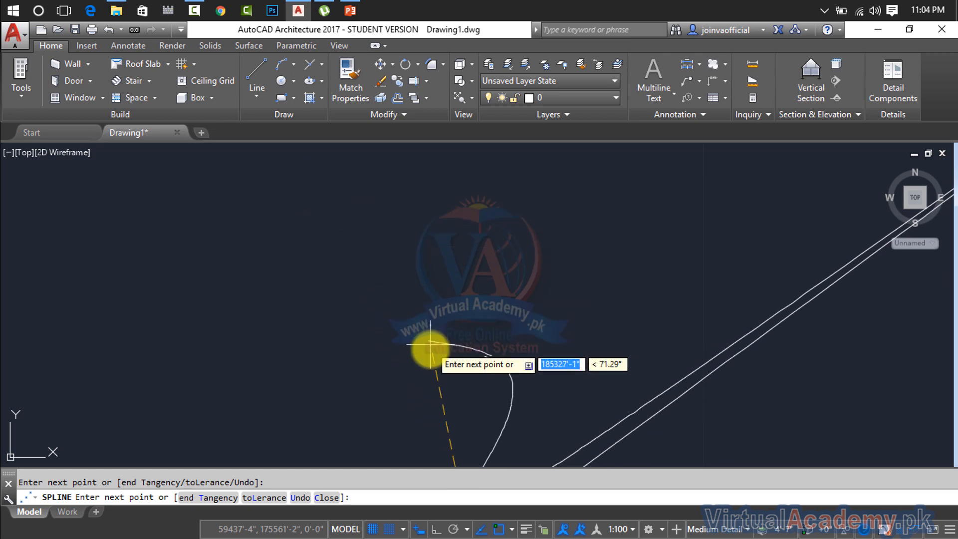
pyautogui.click(459, 278)
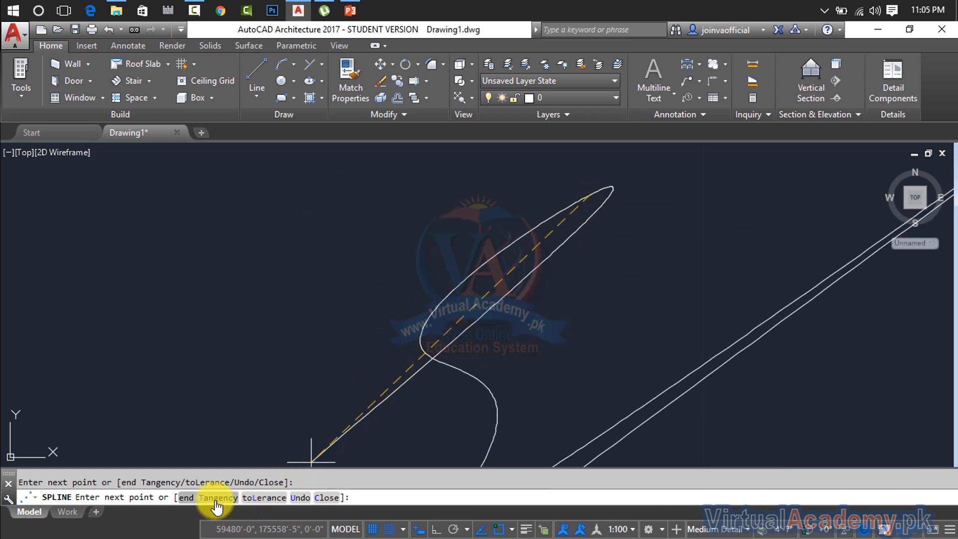
# - Accept a fit tolerance of 0 and add four more zigzagging fit points up and to the right
pyautogui.click(263, 497)
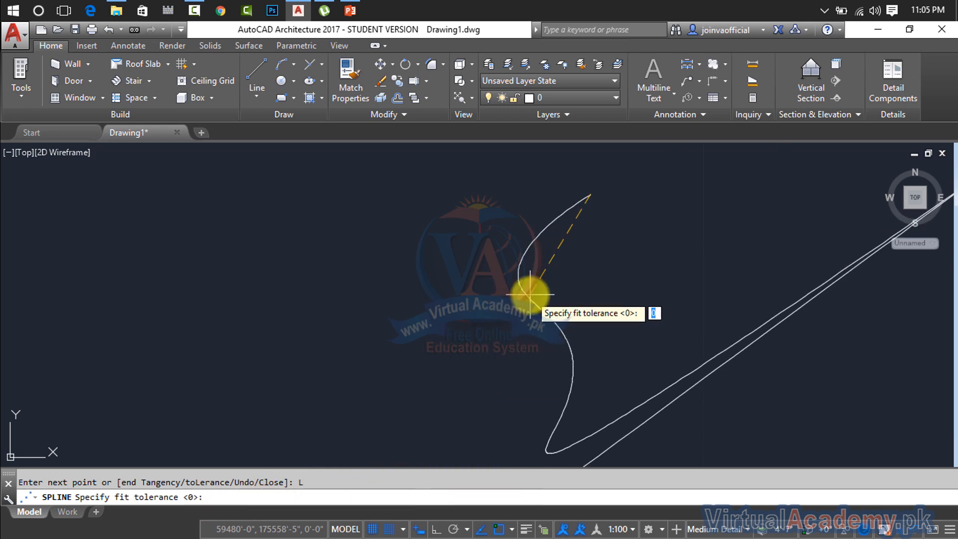
pyautogui.press('Return')
pyautogui.moveTo(695, 240); pyautogui.dragTo(698, 272, button='middle')
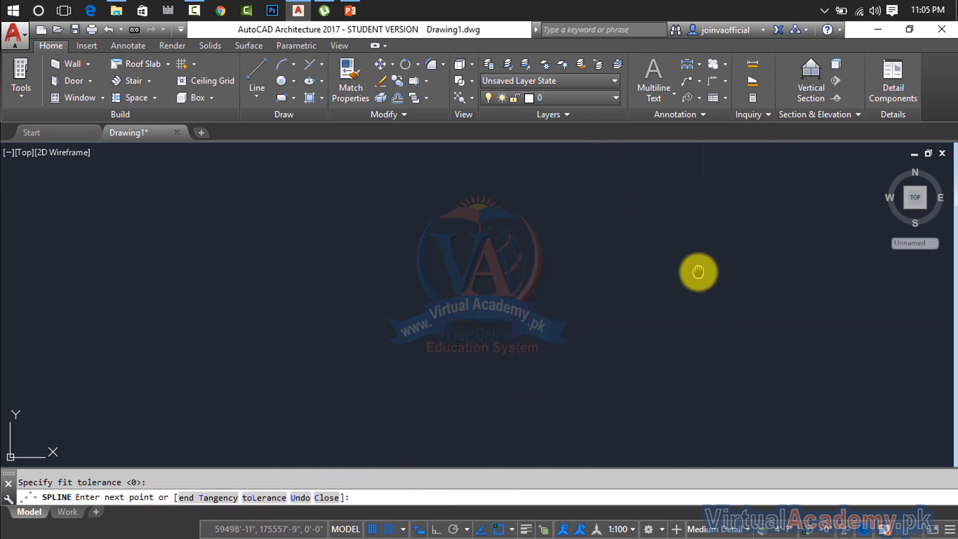
pyautogui.scroll(-2, 550, 314)
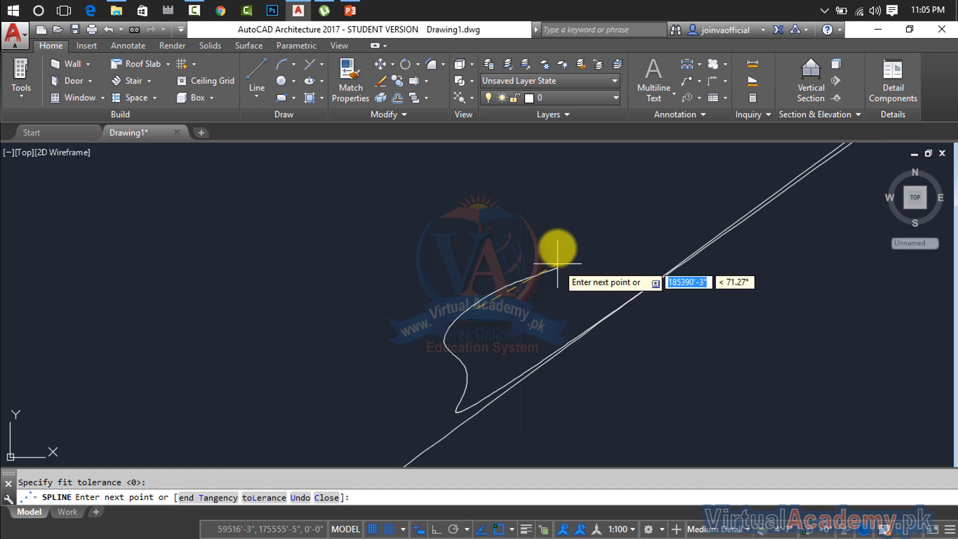
pyautogui.click(455, 262)
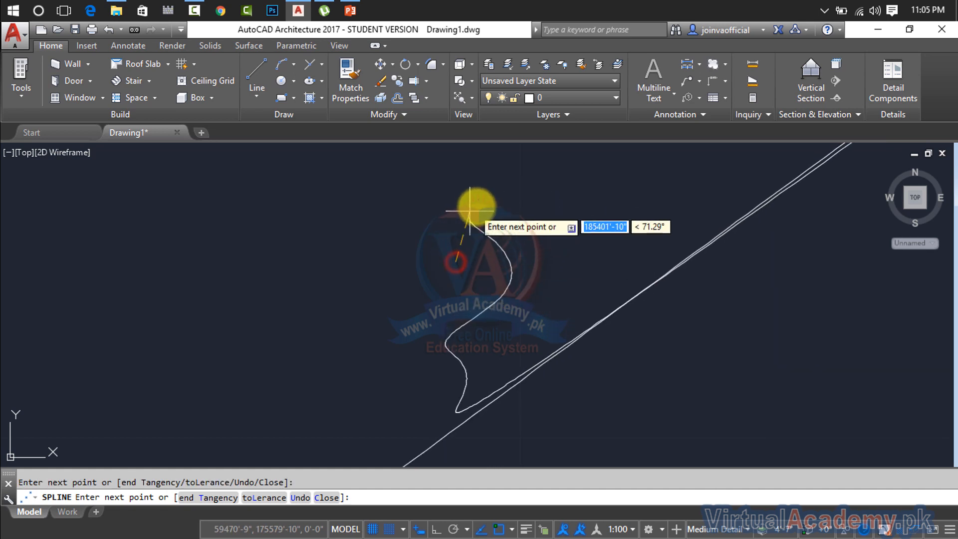
pyautogui.click(559, 260)
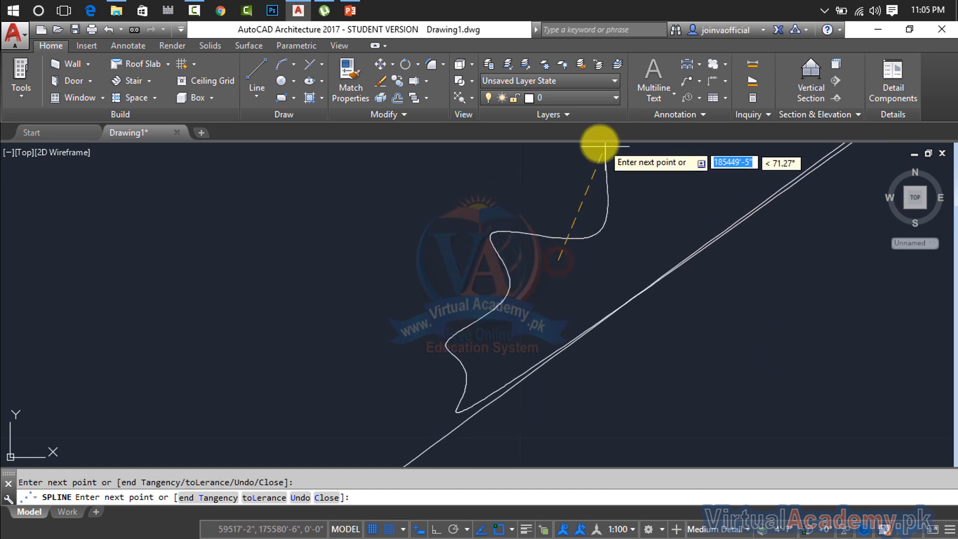
pyautogui.click(528, 200)
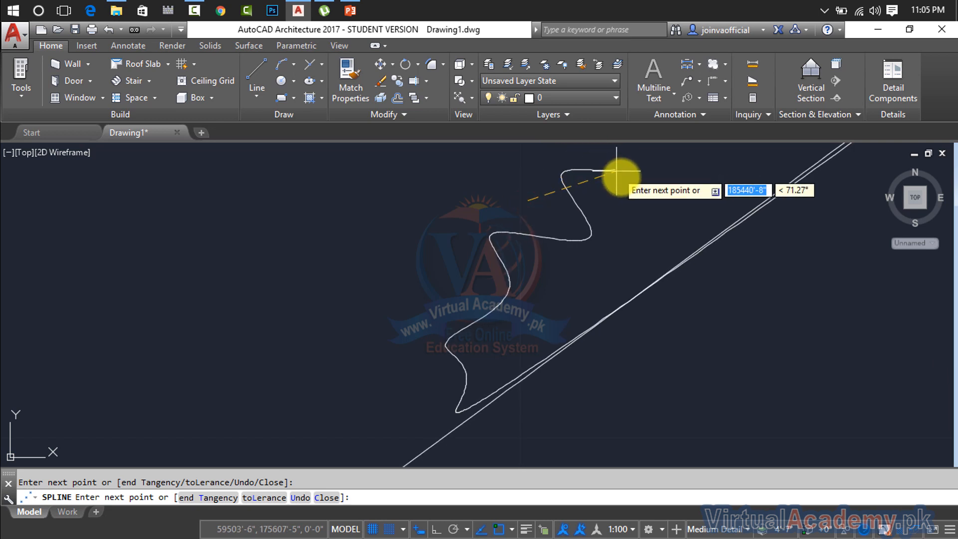
pyautogui.click(643, 197)
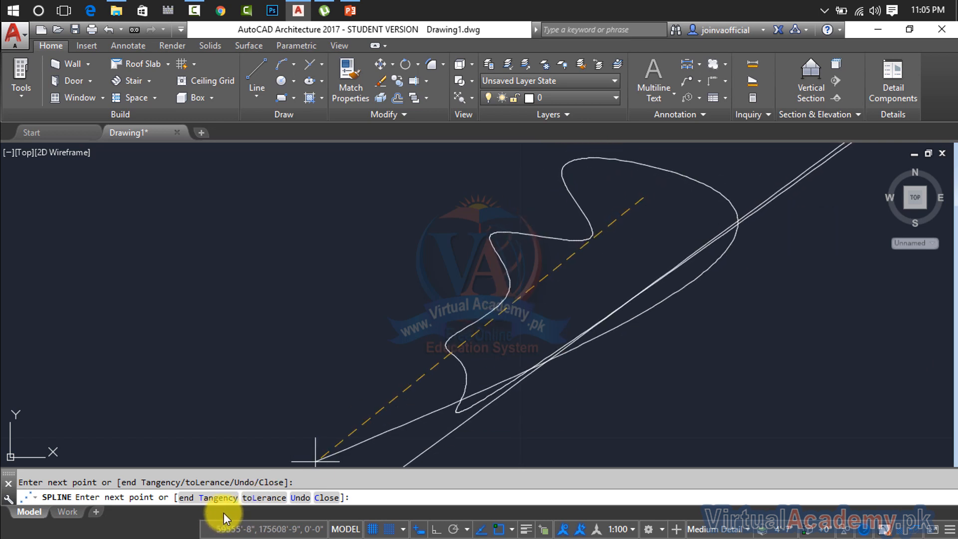
# - Remove the most recent fit points one after another with the Spline command's Undo option
pyautogui.click(301, 498)
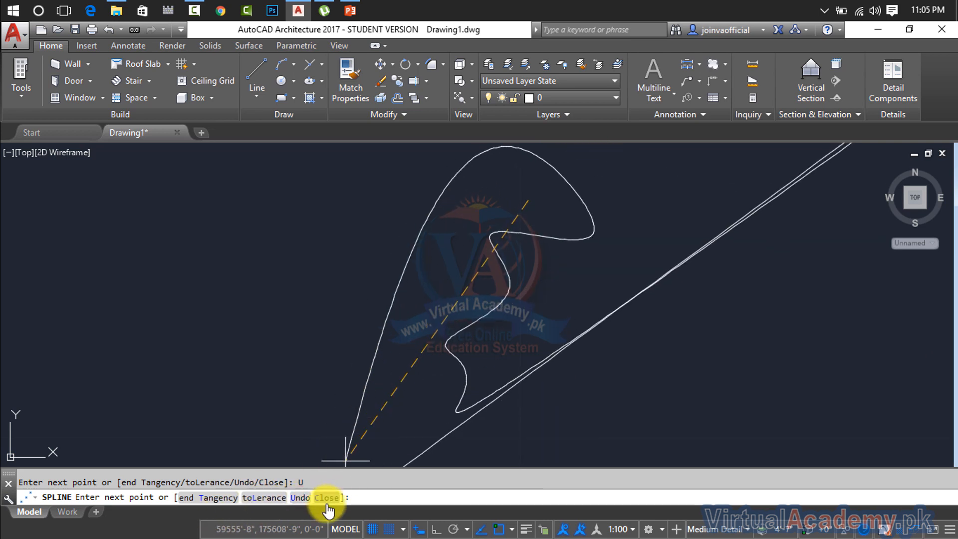
pyautogui.click(304, 501)
pyautogui.click(304, 500)
pyautogui.click(304, 500)
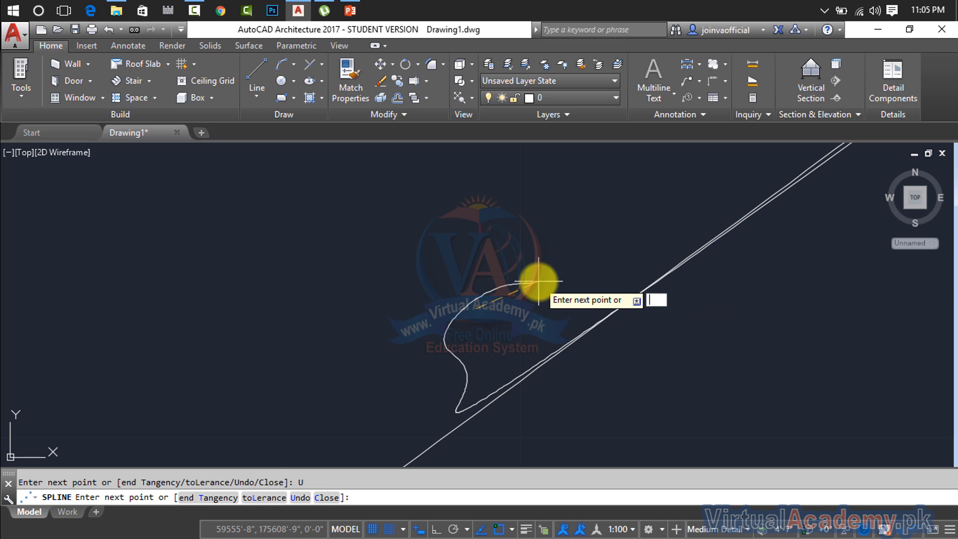
pyautogui.press('Return')
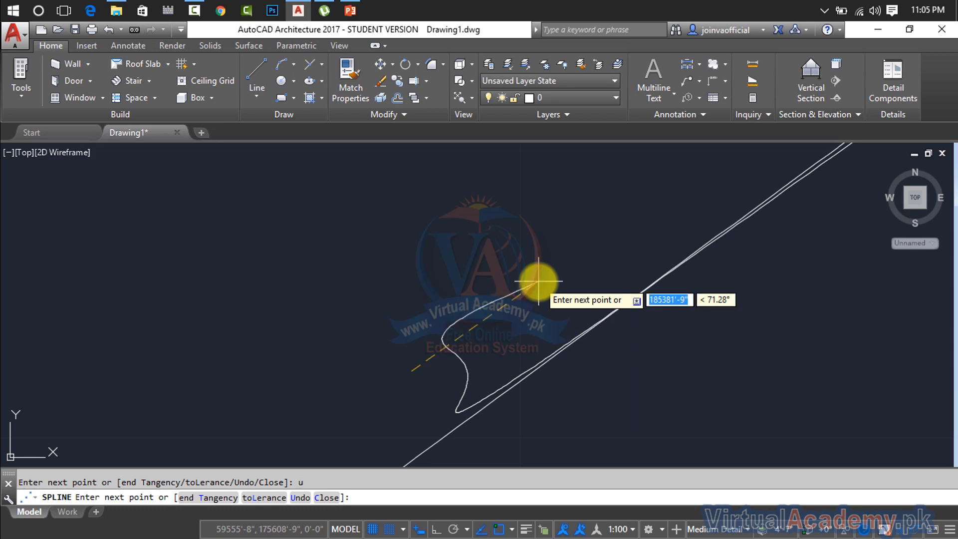
pyautogui.write('u')
pyautogui.press('Return')
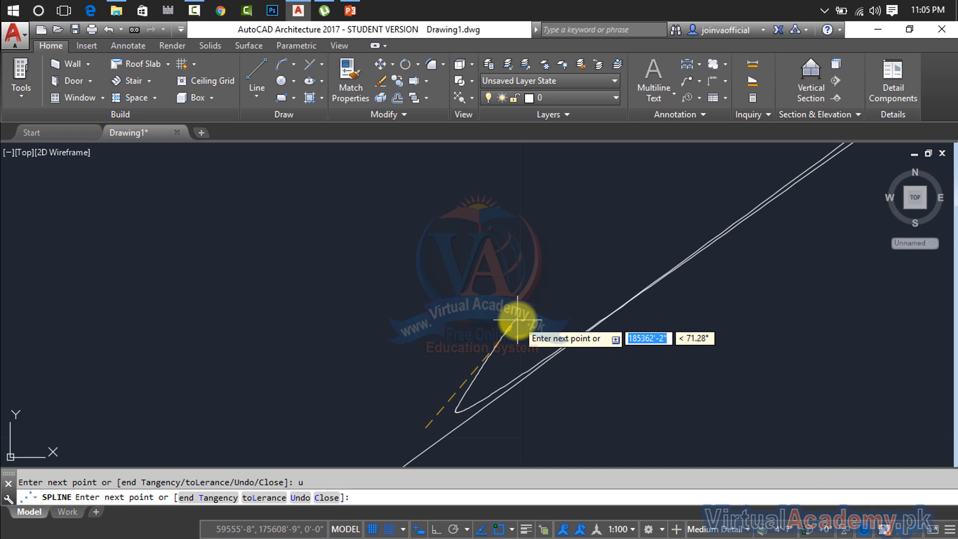
# - Finish the remaining fit points as a closed loop with the Spline command's Close option
pyautogui.write('c')
pyautogui.press('Return')
pyautogui.scroll(3, 500, 349)
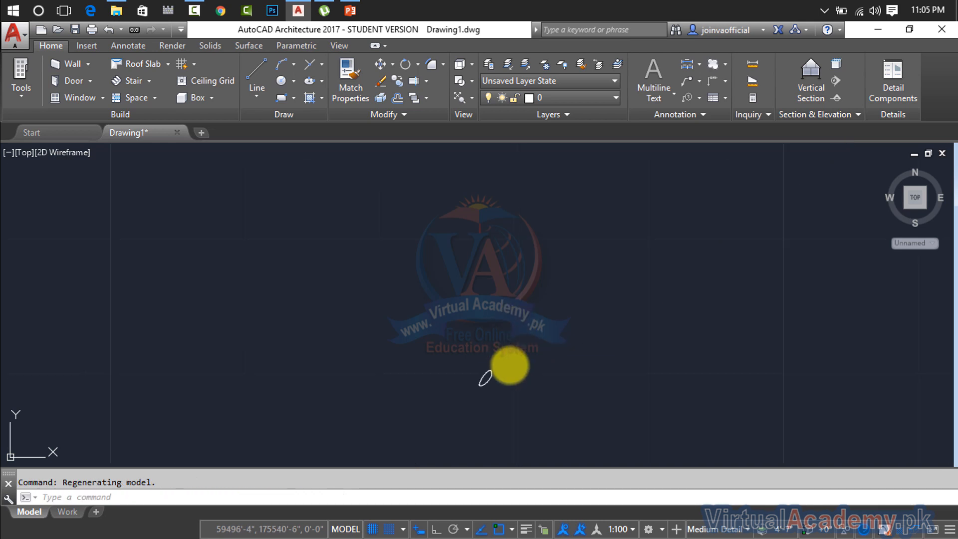
pyautogui.scroll(1, 514, 355)
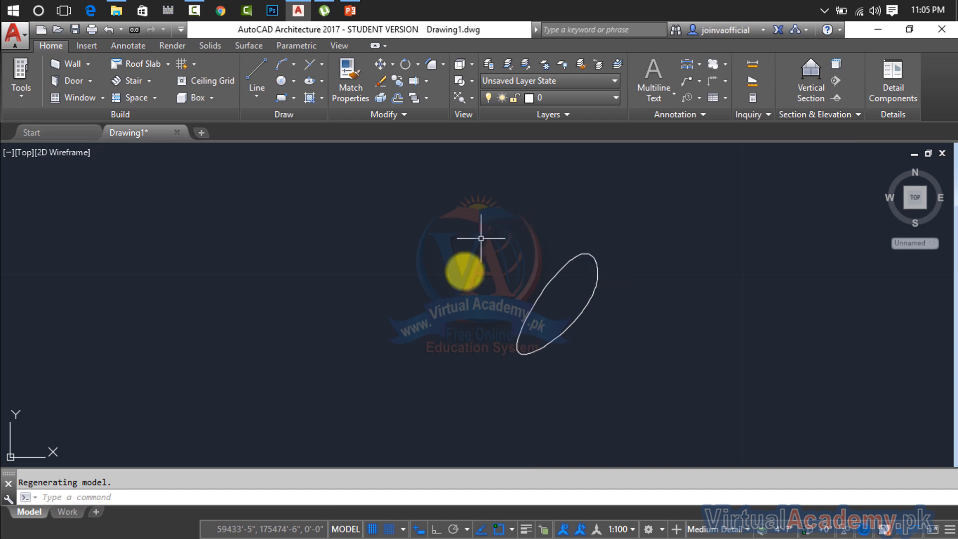
# - Erase the closed oval spline
pyautogui.click(630, 215)
pyautogui.click(574, 309)
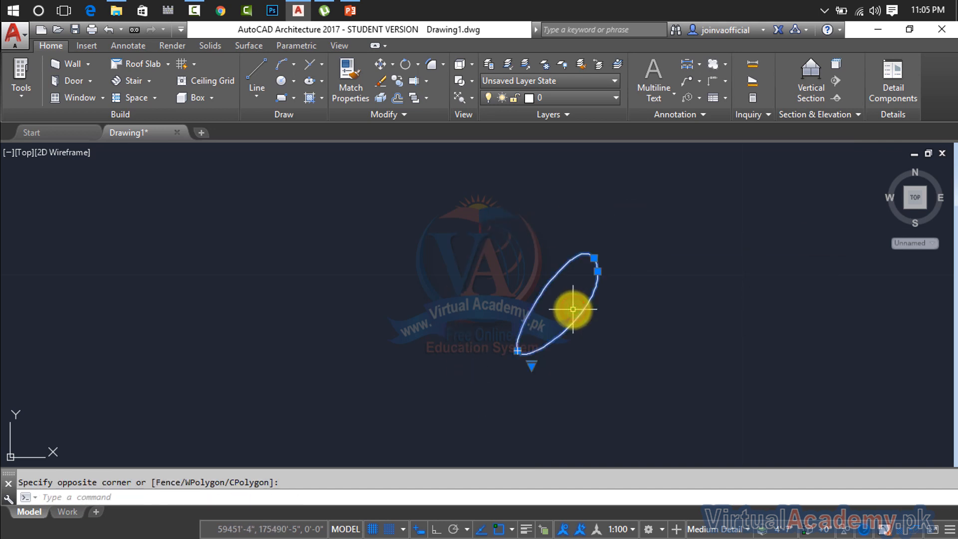
pyautogui.press('Delete')
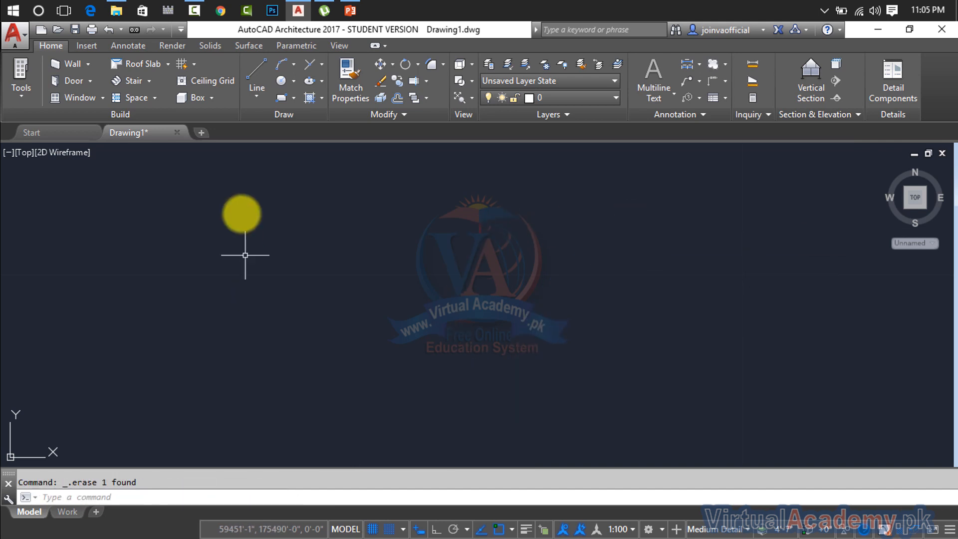
# - Start a ray near the middle of the empty drawing and try a through-point distance of 5
pyautogui.click(260, 100)
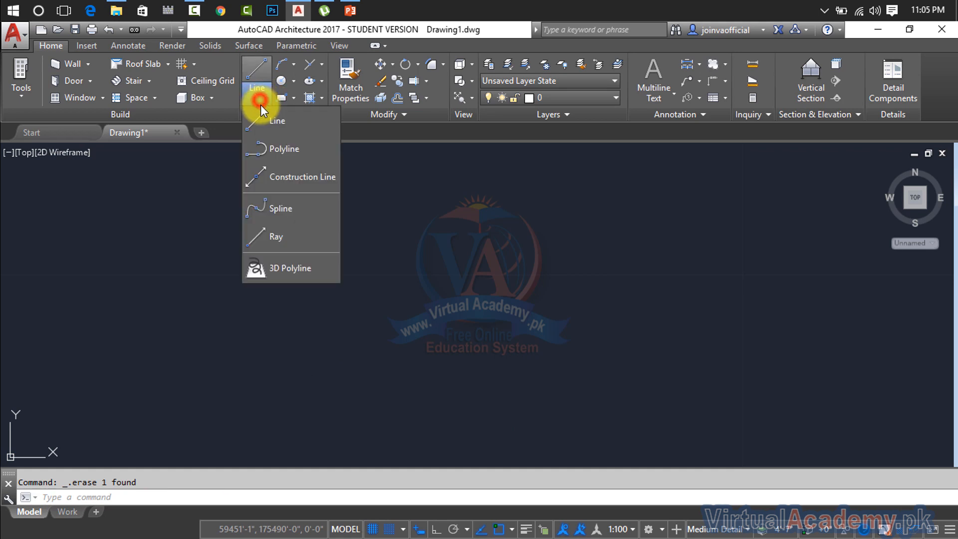
pyautogui.click(278, 239)
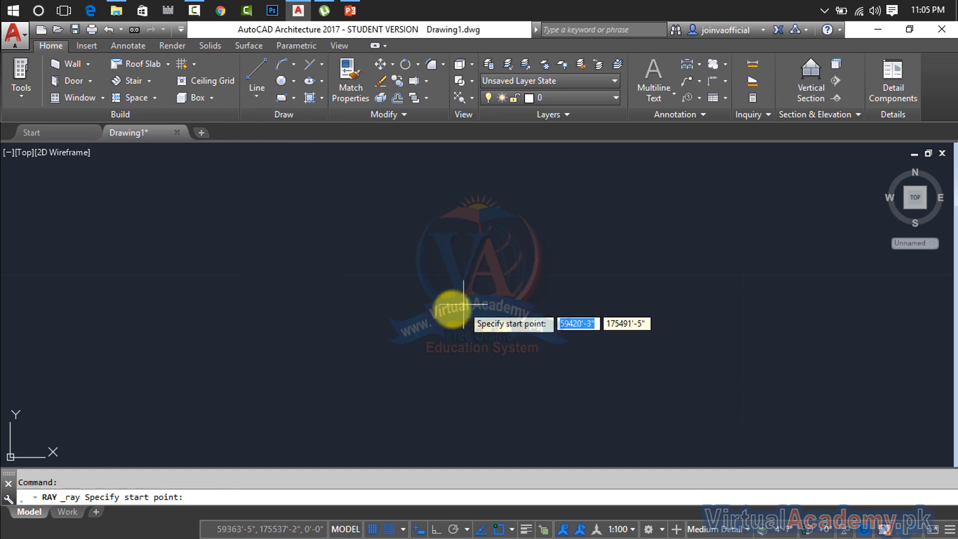
pyautogui.click(425, 322)
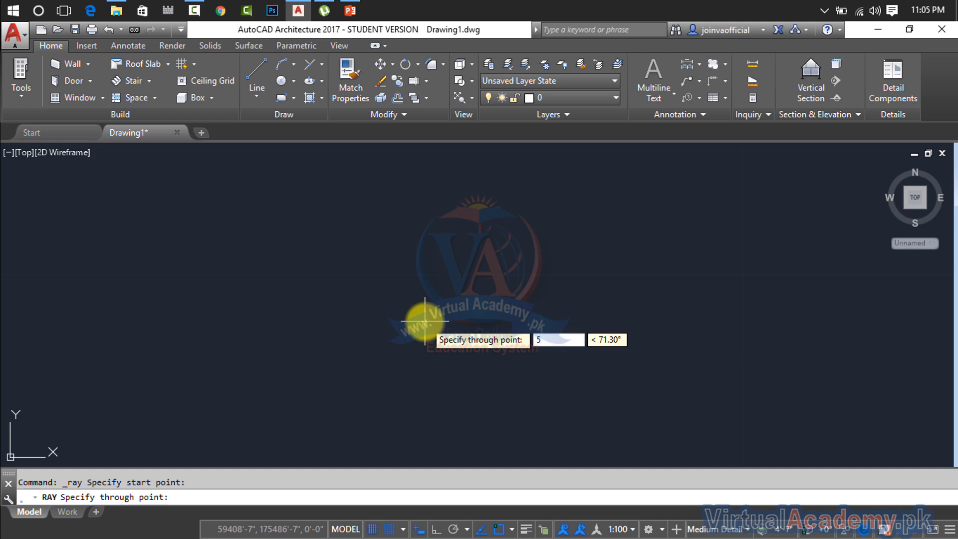
pyautogui.press('Return')
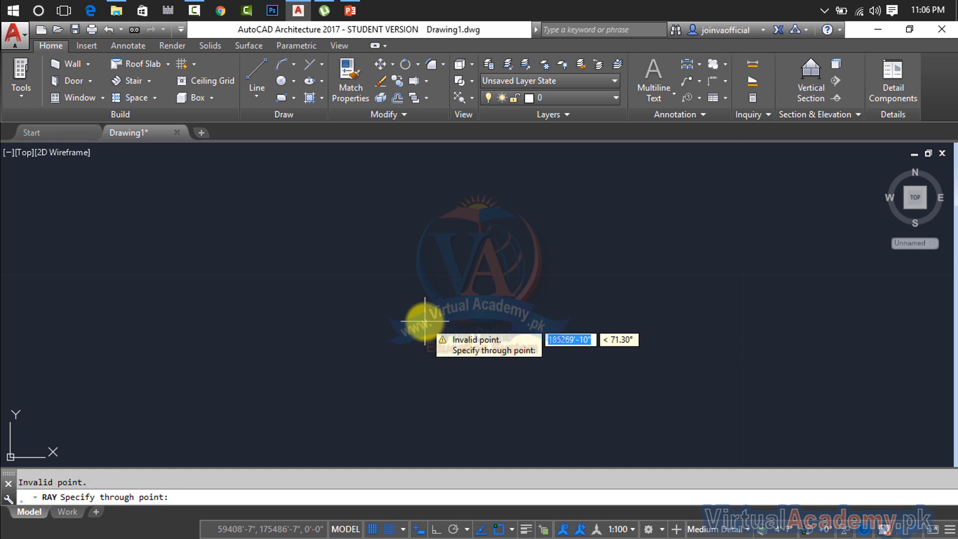
# - Draw a fan of rays from the start point, passing clockwise from the upper left around to the lower left
pyautogui.click(415, 313)
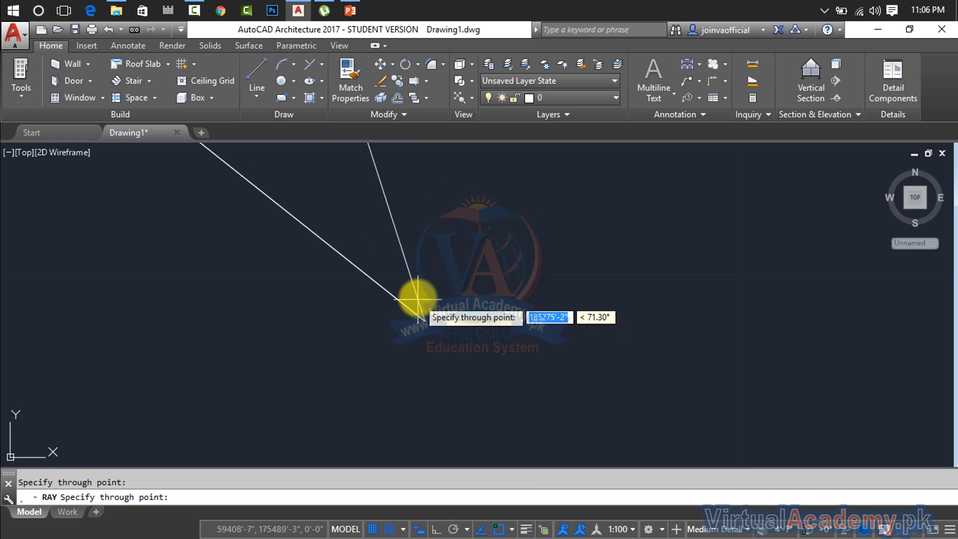
pyautogui.click(417, 293)
pyautogui.click(438, 282)
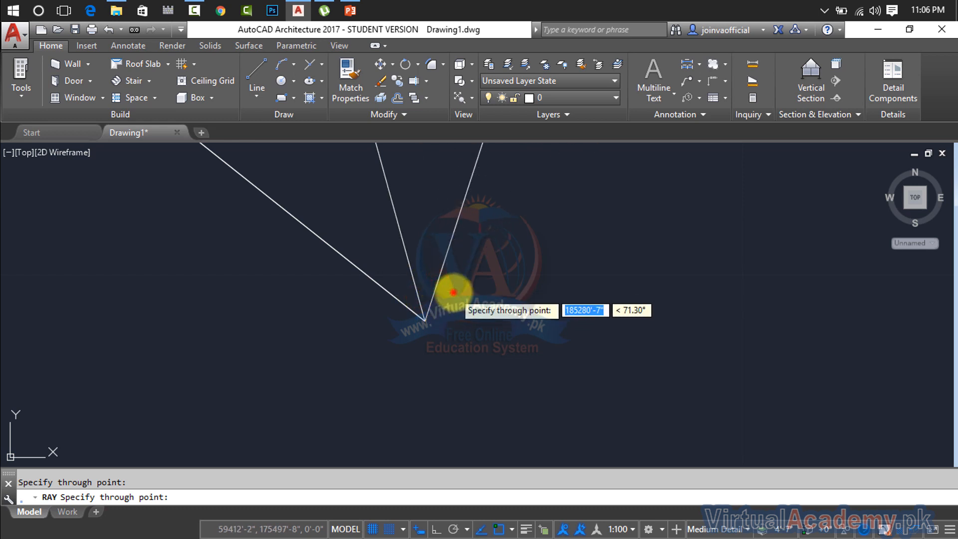
pyautogui.click(453, 292)
pyautogui.click(459, 309)
pyautogui.click(462, 337)
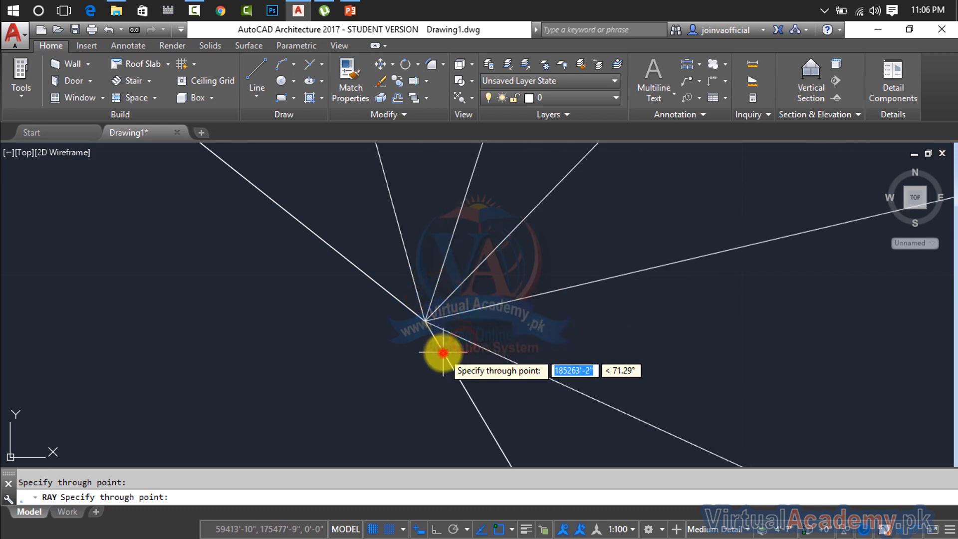
pyautogui.click(443, 353)
pyautogui.click(408, 344)
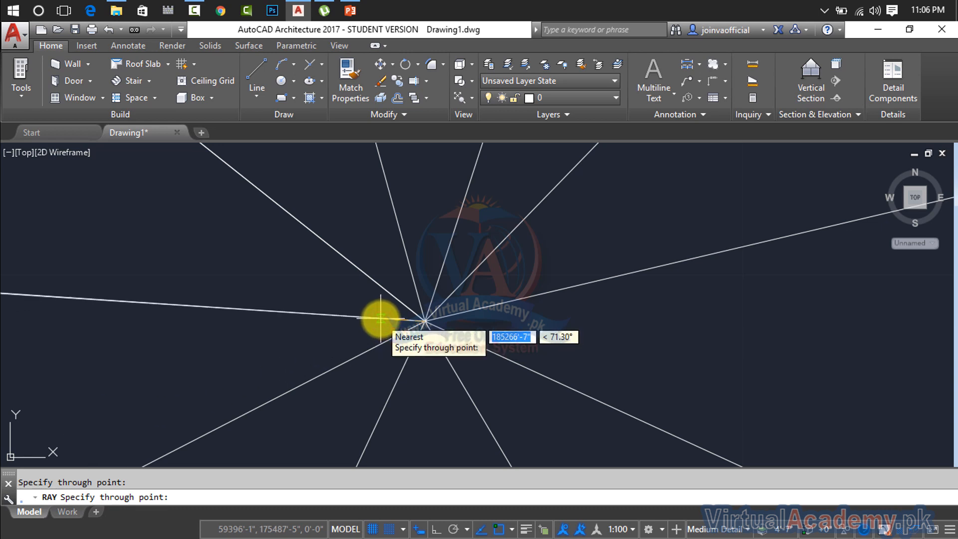
# - Draw more rays from the same start point, filling the gaps between the existing rays in all directions
pyautogui.click(381, 318)
pyautogui.click(507, 274)
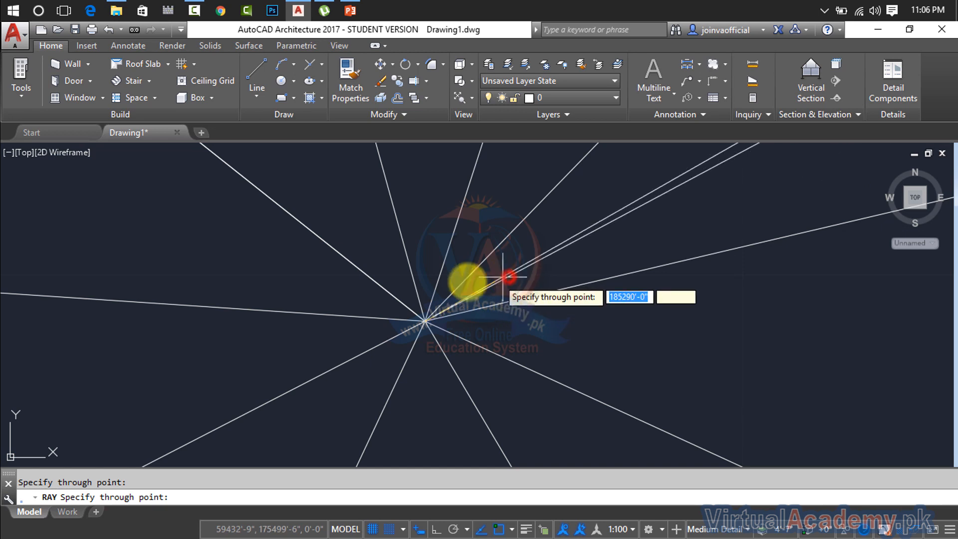
pyautogui.click(316, 291)
pyautogui.click(353, 228)
pyautogui.click(442, 211)
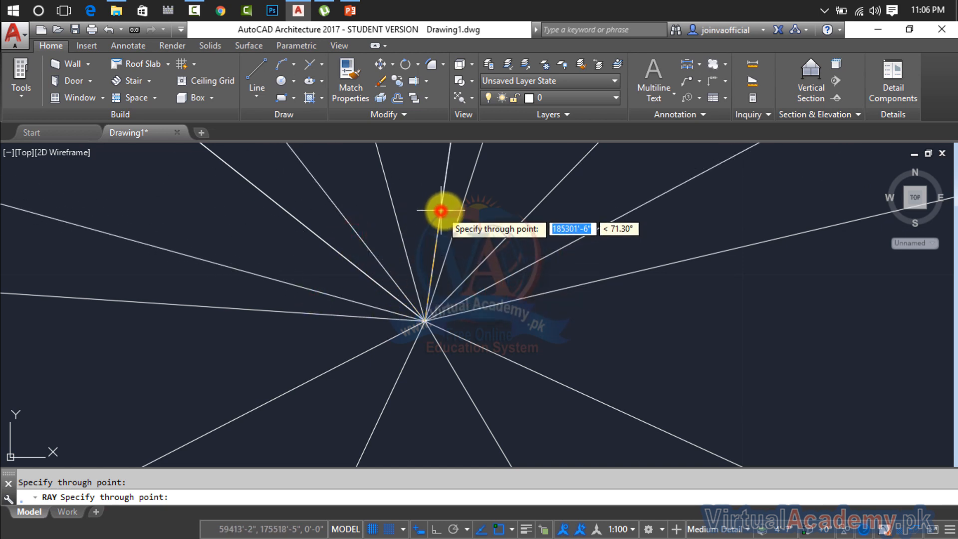
pyautogui.click(508, 213)
pyautogui.click(591, 353)
pyautogui.click(343, 416)
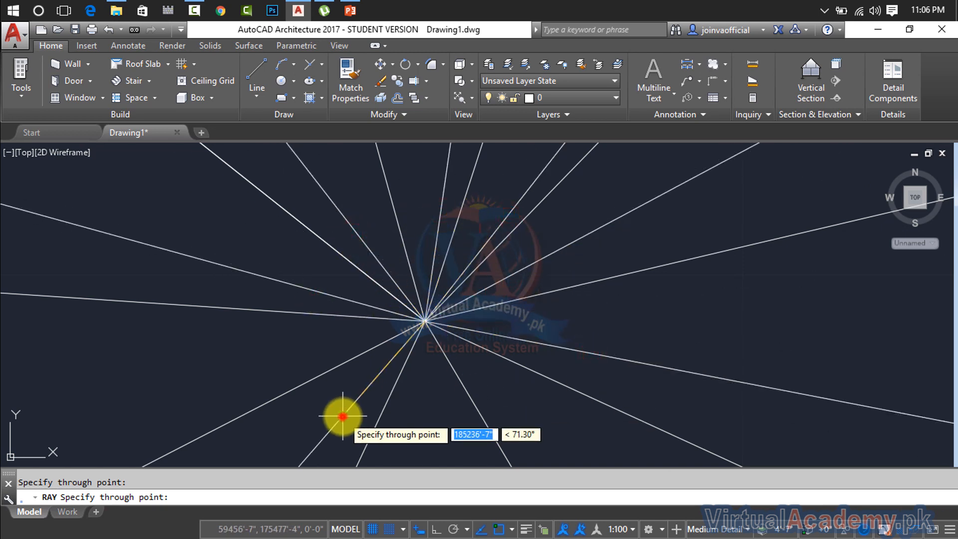
pyautogui.click(268, 364)
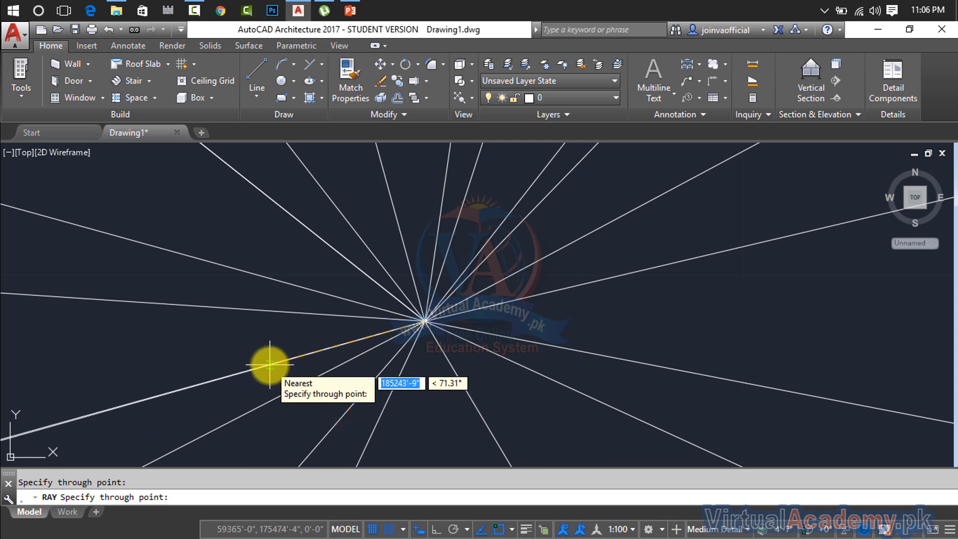
# - Add rays with through-point distances of 20' and 50', plus one heading slightly downward to the right, and end the Ray command
pyautogui.write('20')
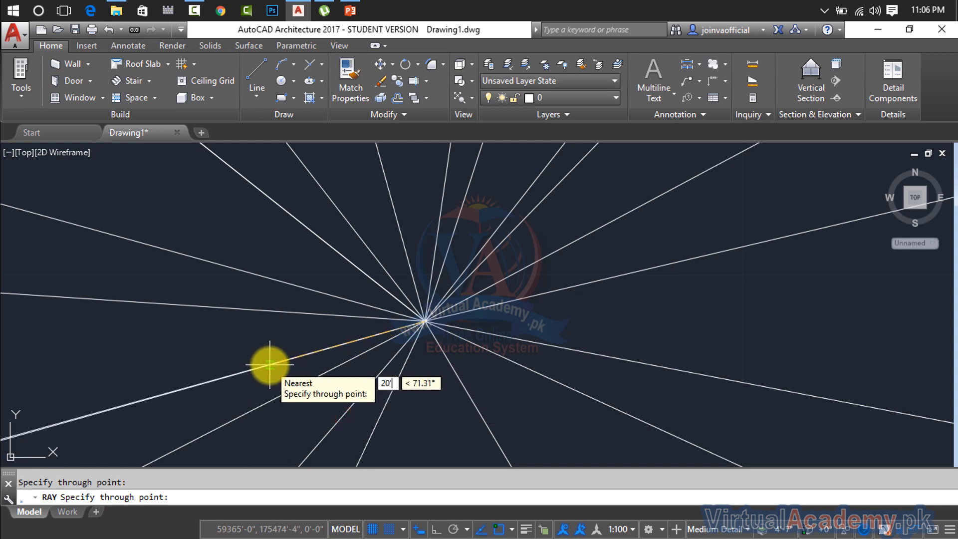
pyautogui.write("'")
pyautogui.press('Return')
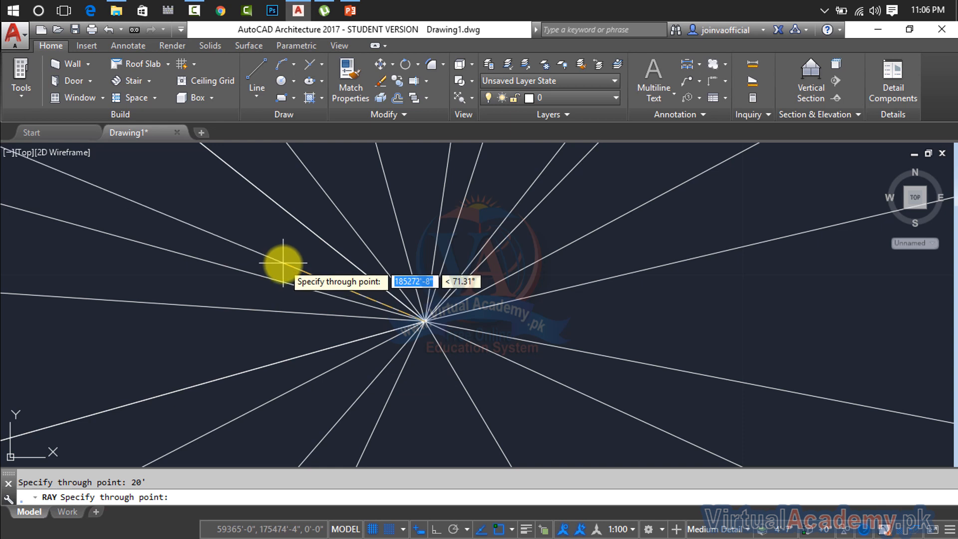
pyautogui.write('50')
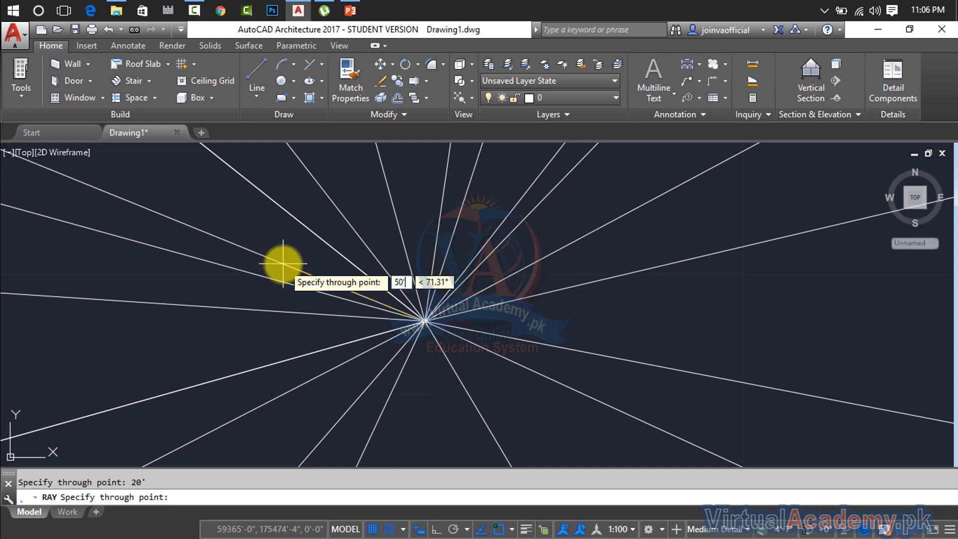
pyautogui.write("'")
pyautogui.press('Return')
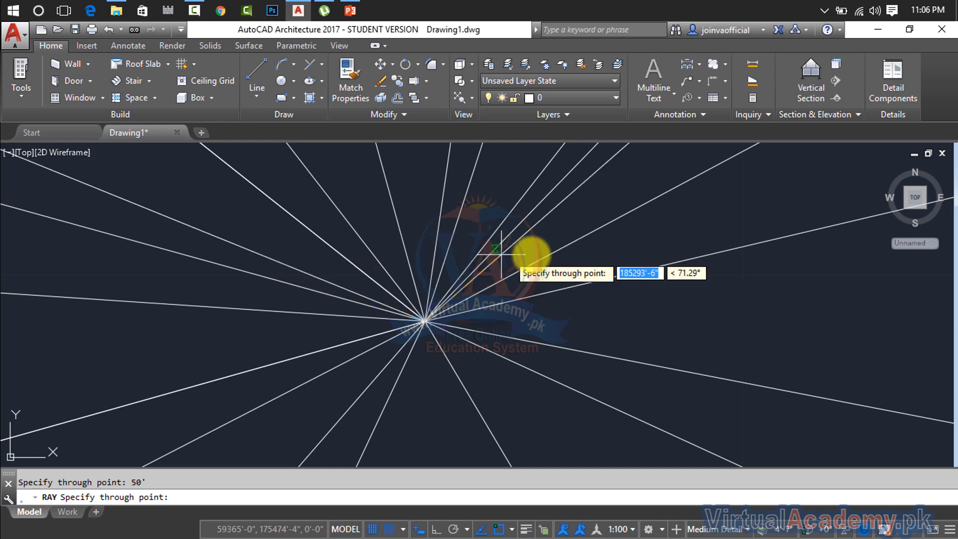
pyautogui.click(578, 330)
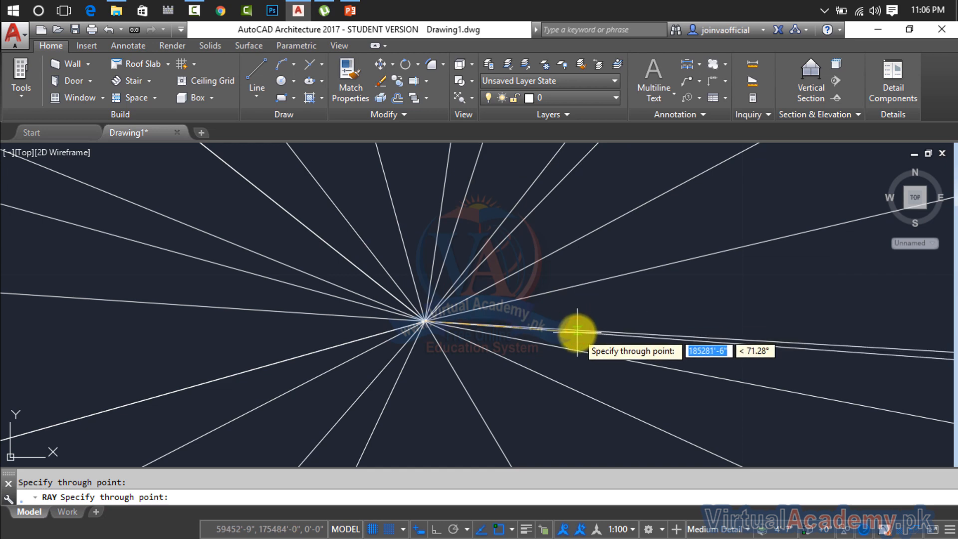
pyautogui.press('Escape')
# - Erase all the rays from the drawing
pyautogui.click(613, 235)
pyautogui.click(322, 352)
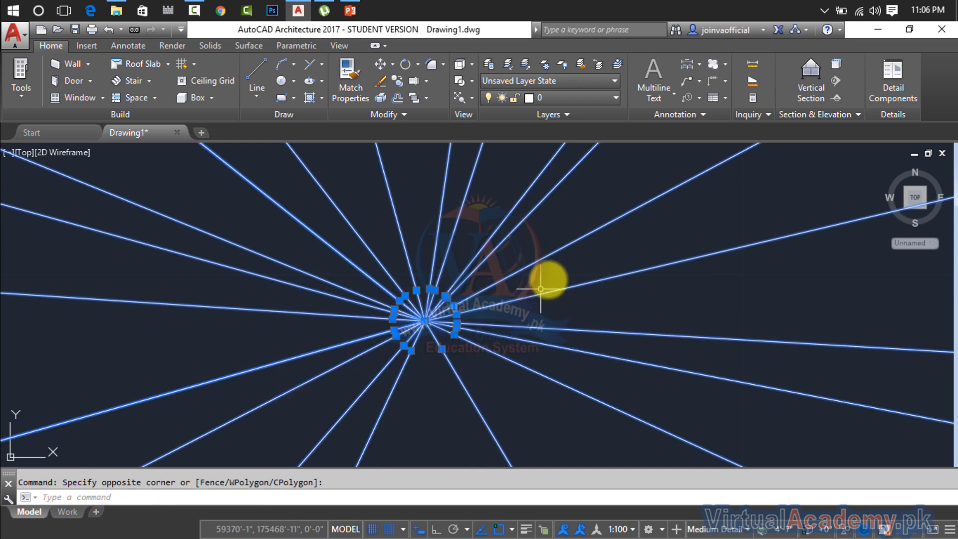
pyautogui.press('Escape')
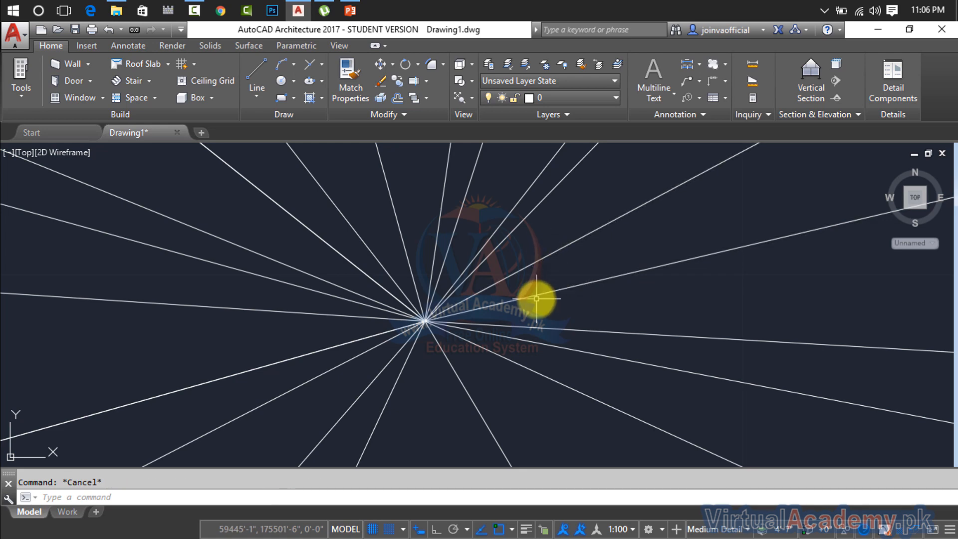
pyautogui.click(571, 252)
pyautogui.click(369, 338)
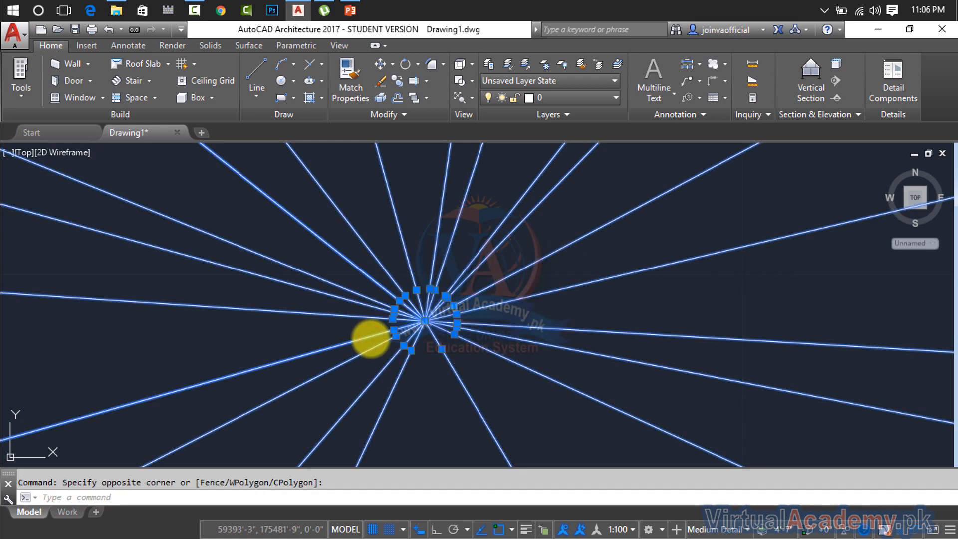
pyautogui.press('Delete')
pyautogui.press('Escape')
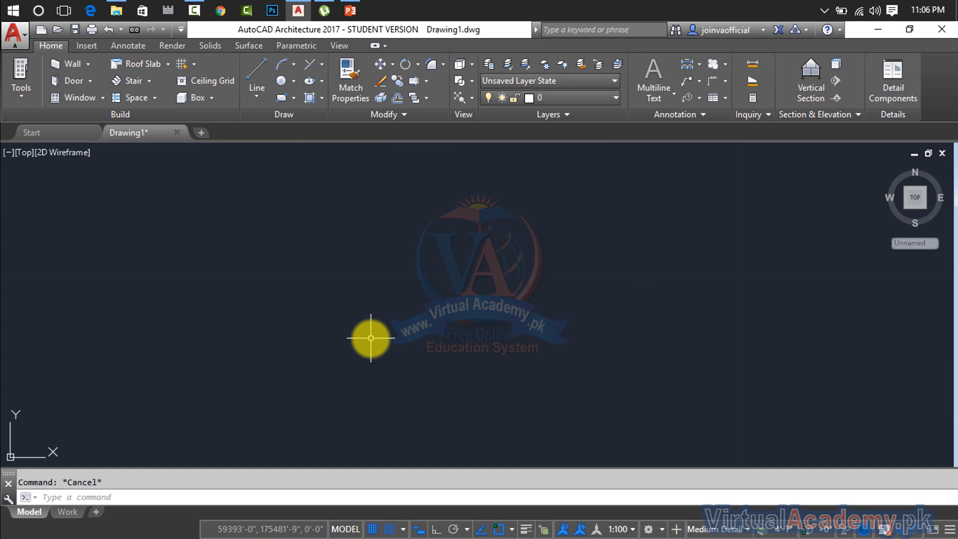
pyautogui.write('RAY')
pyautogui.press('Return')
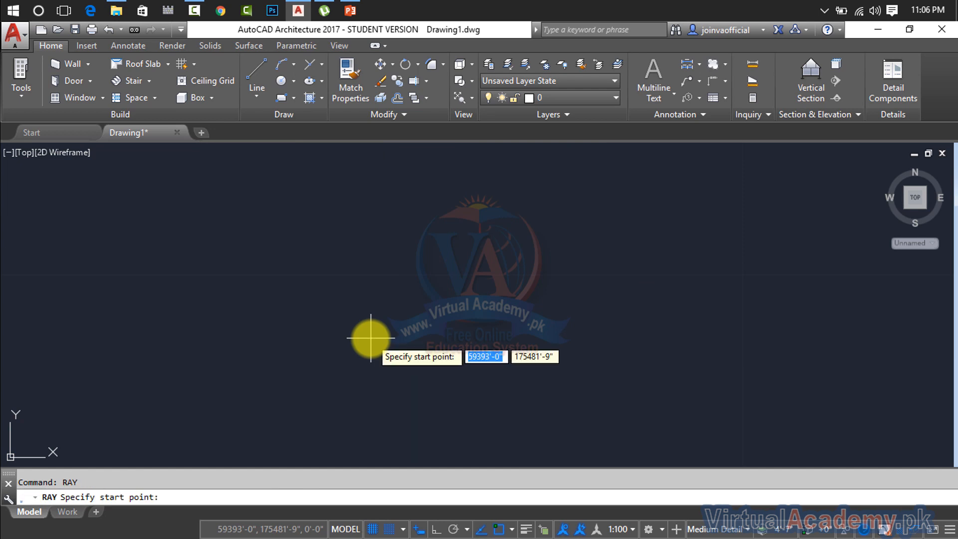
pyautogui.press('Escape')
# - Draw a nearly horizontal line 10' long near the middle of the empty drawing
pyautogui.write('l')
pyautogui.press('Return')
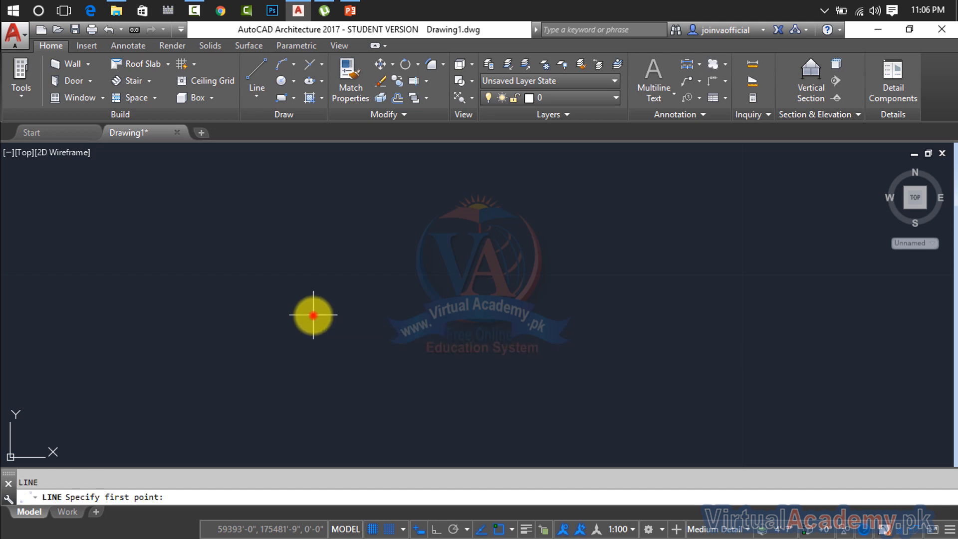
pyautogui.click(313, 314)
pyautogui.write('10')
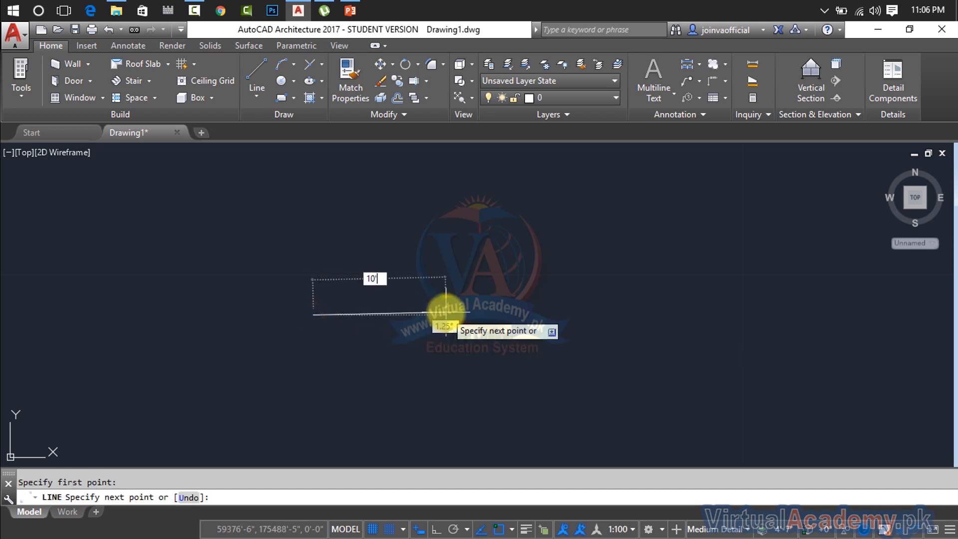
pyautogui.press('Return')
pyautogui.press('Return')
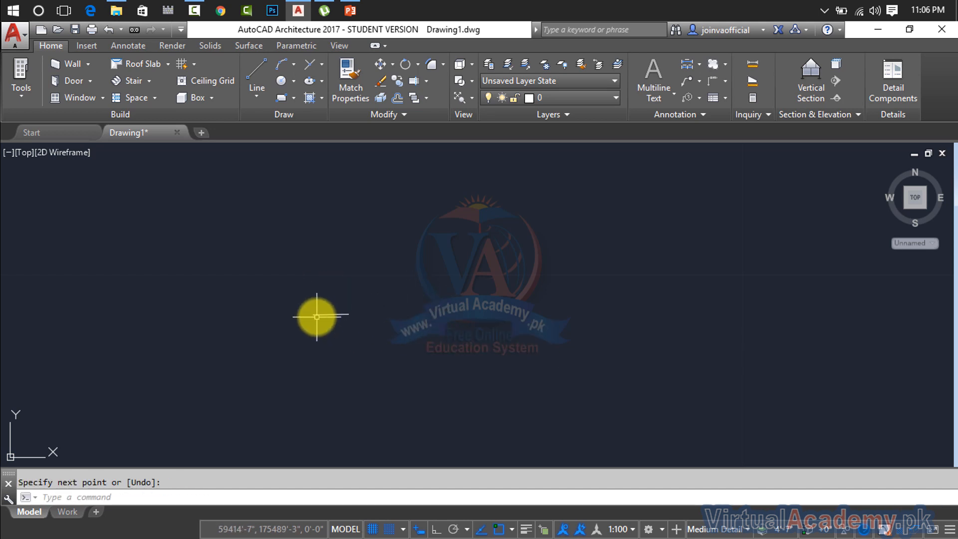
pyautogui.scroll(4, 320, 314)
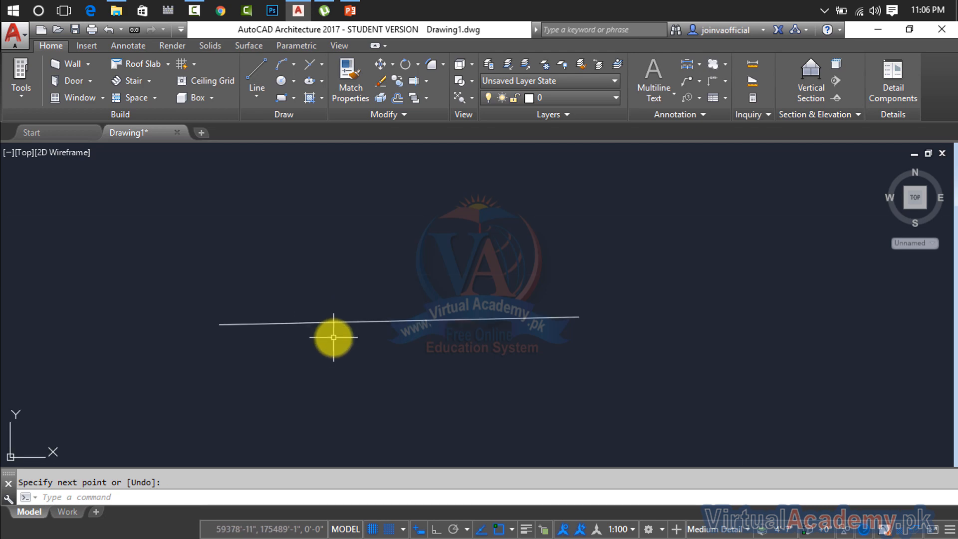
# - Check the length type and drawing units in the Drawing Setup
pyautogui.write('un')
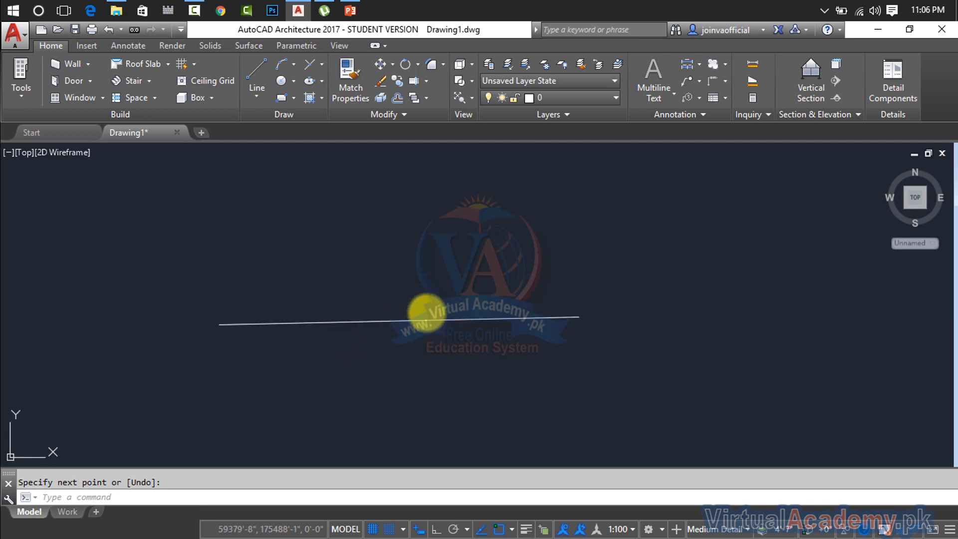
pyautogui.press('Return')
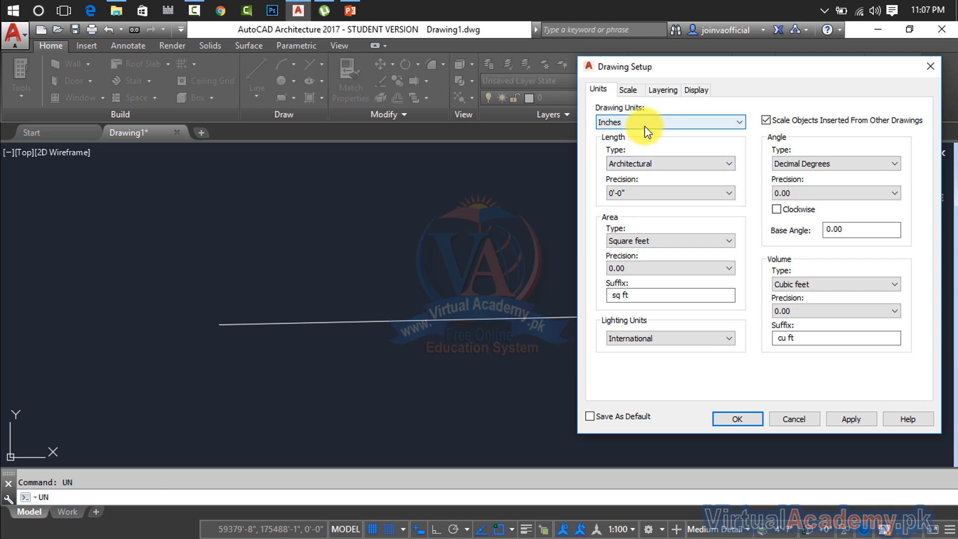
pyautogui.click(754, 419)
# - Erase the nearly horizontal line
pyautogui.scroll(4, 398, 320)
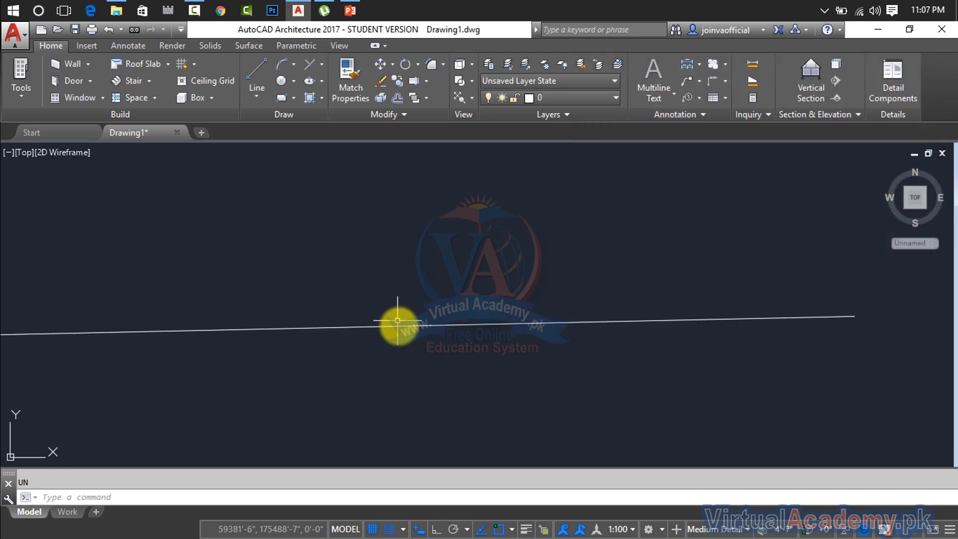
pyautogui.click(402, 330)
pyautogui.click(407, 327)
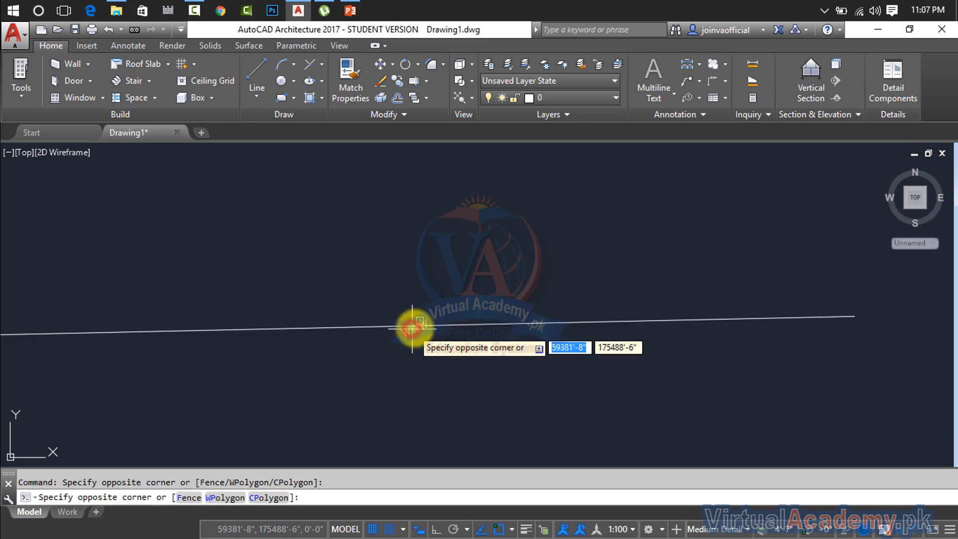
pyautogui.click(410, 328)
pyautogui.click(414, 327)
pyautogui.press('Delete')
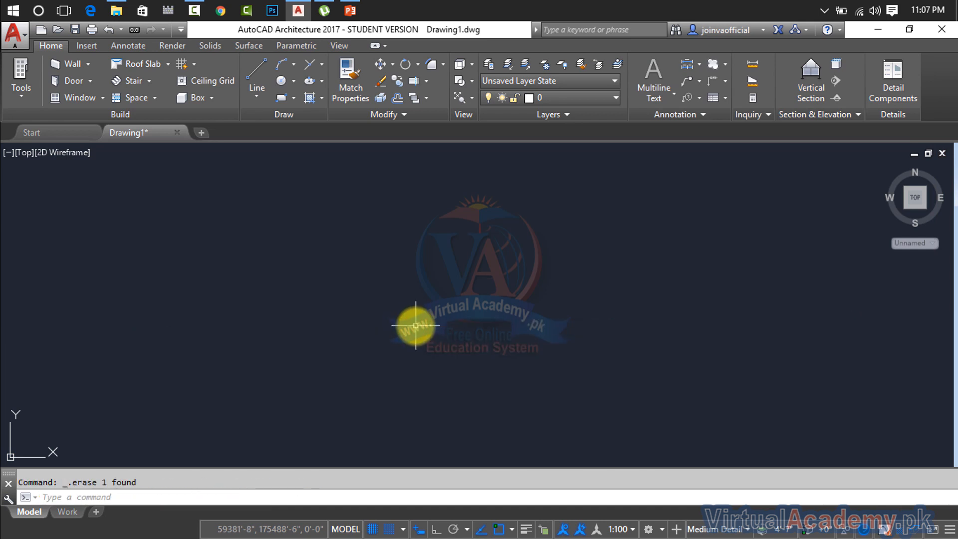
pyautogui.write('SPL')
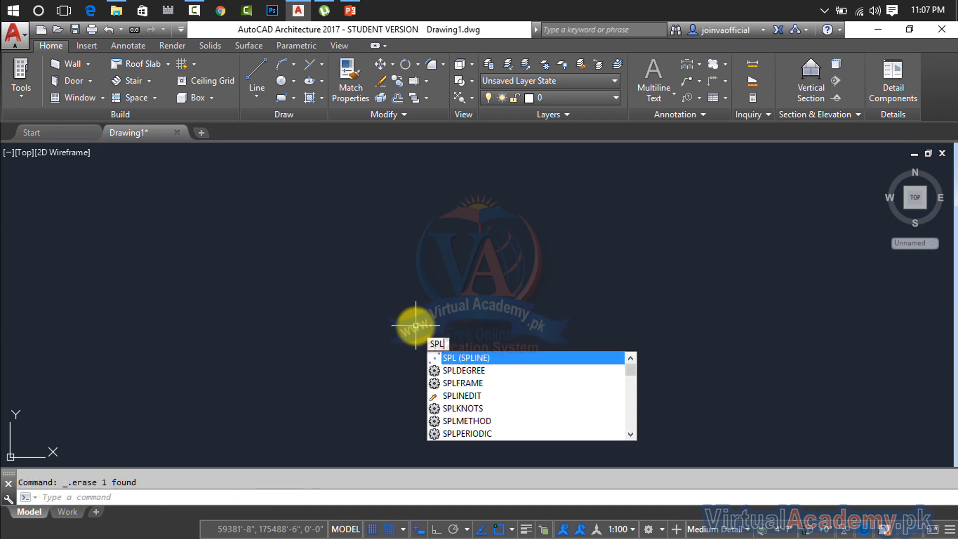
pyautogui.press('Return')
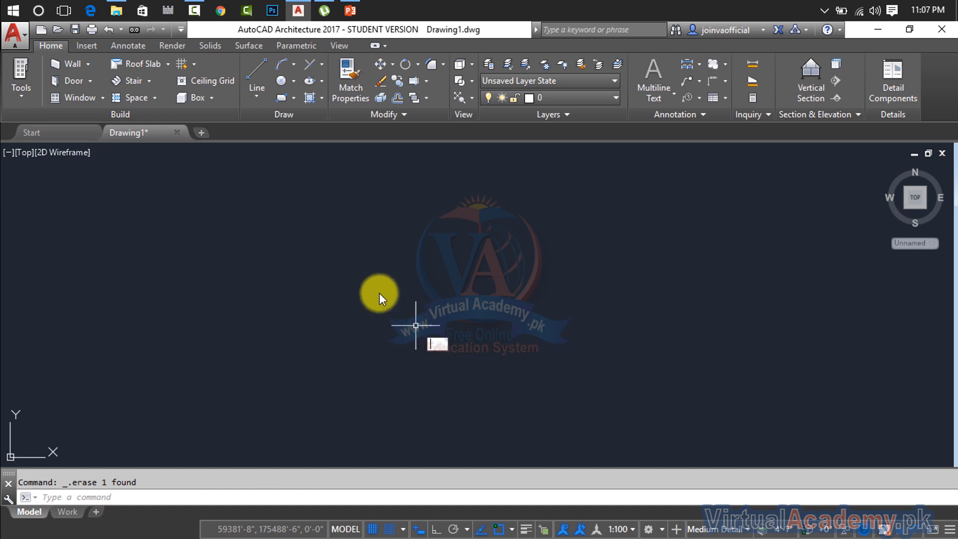
pyautogui.press('Escape')
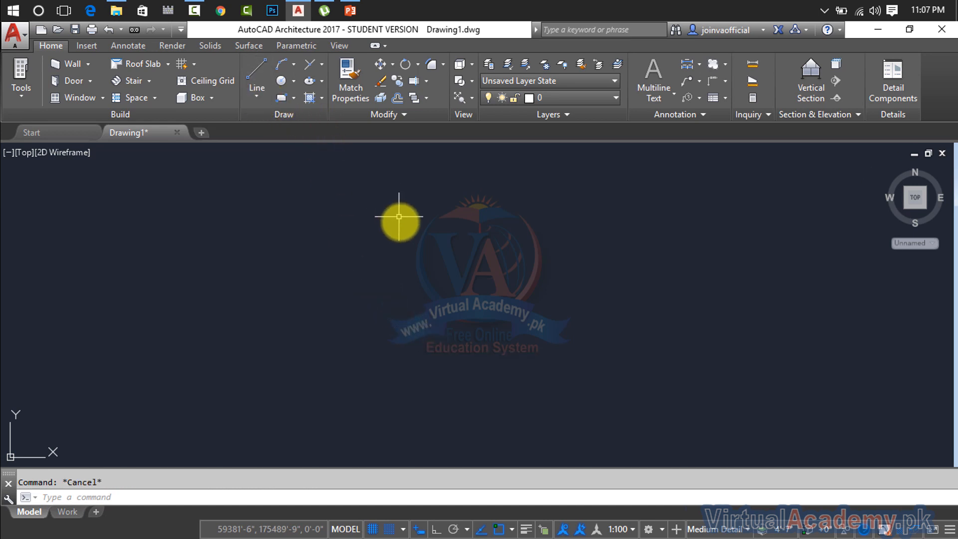
# - Start the Ray command near the middle of the empty drawing and draw a ray toward the upper right
pyautogui.write('RAY')
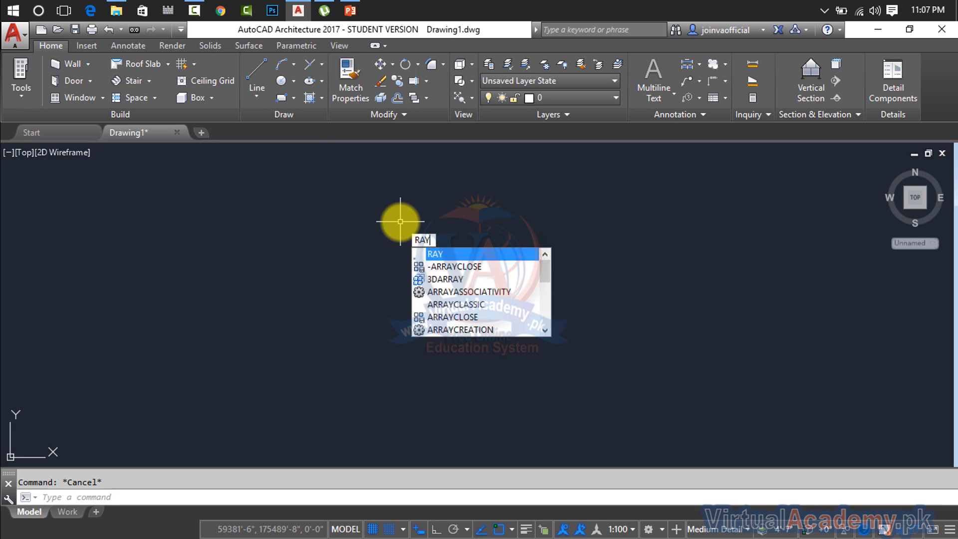
pyautogui.press('Return')
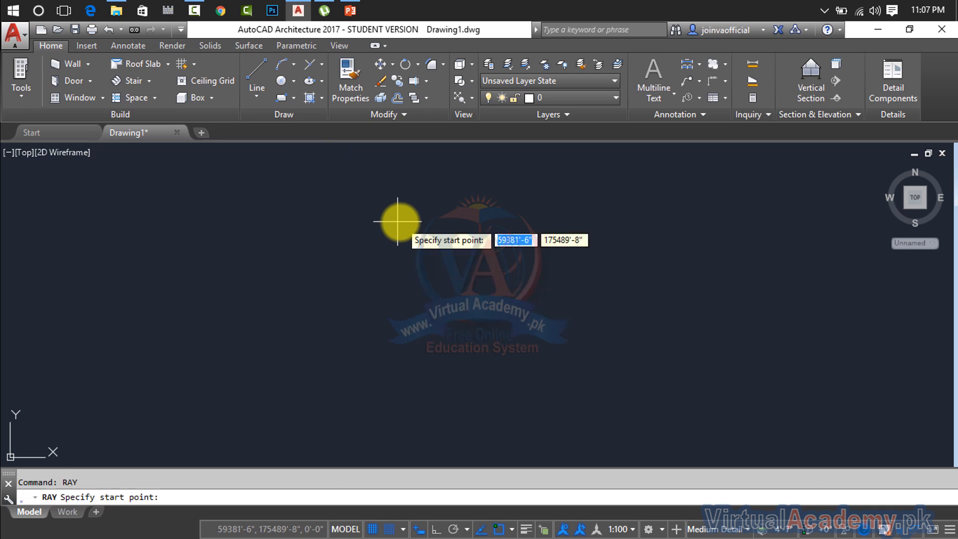
pyautogui.click(413, 336)
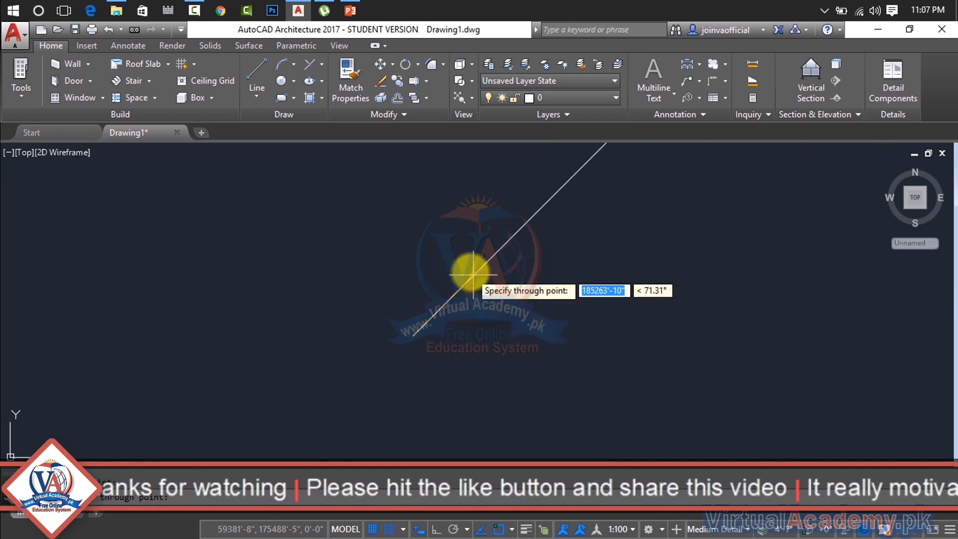
pyautogui.click(466, 274)
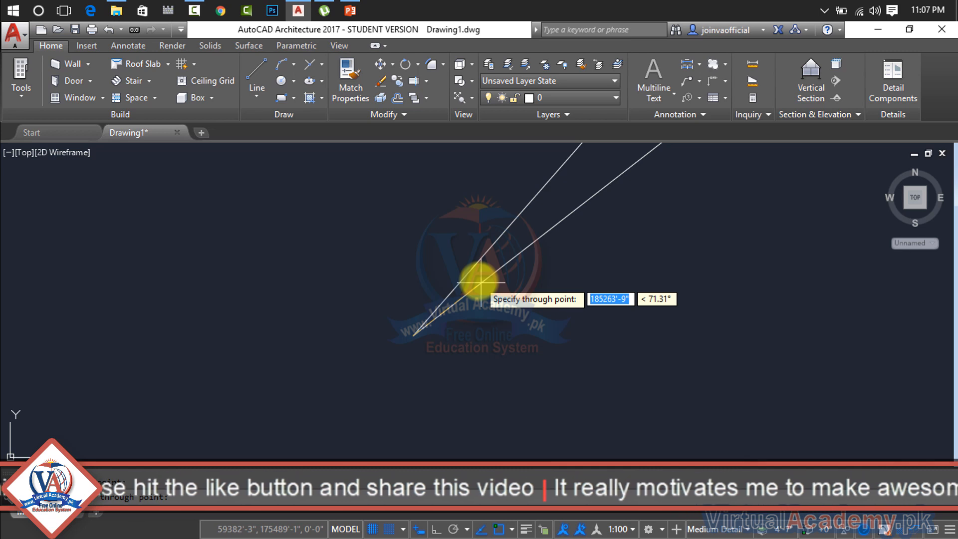
# - Add rays from the same start point using through-point distances of 45.40 and 43'4
pyautogui.write('45')
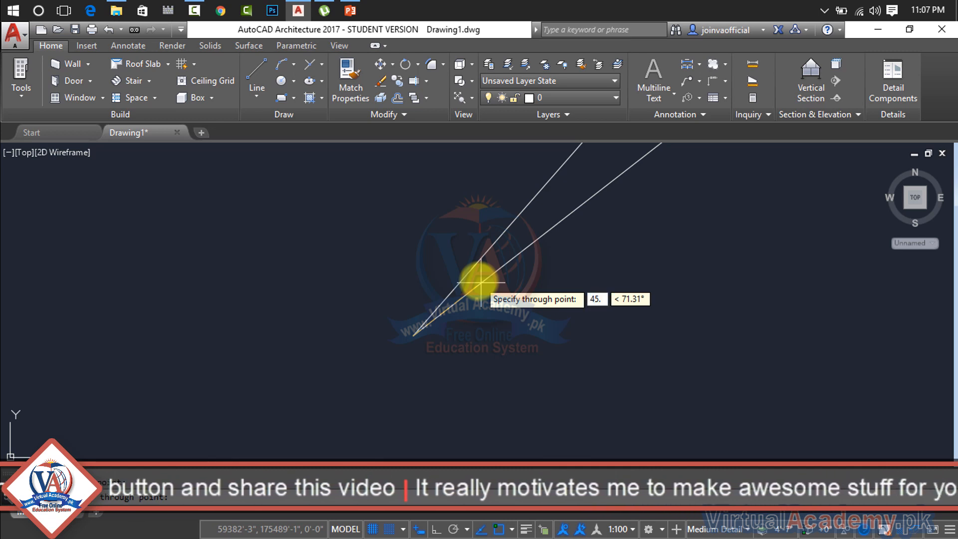
pyautogui.write('.40')
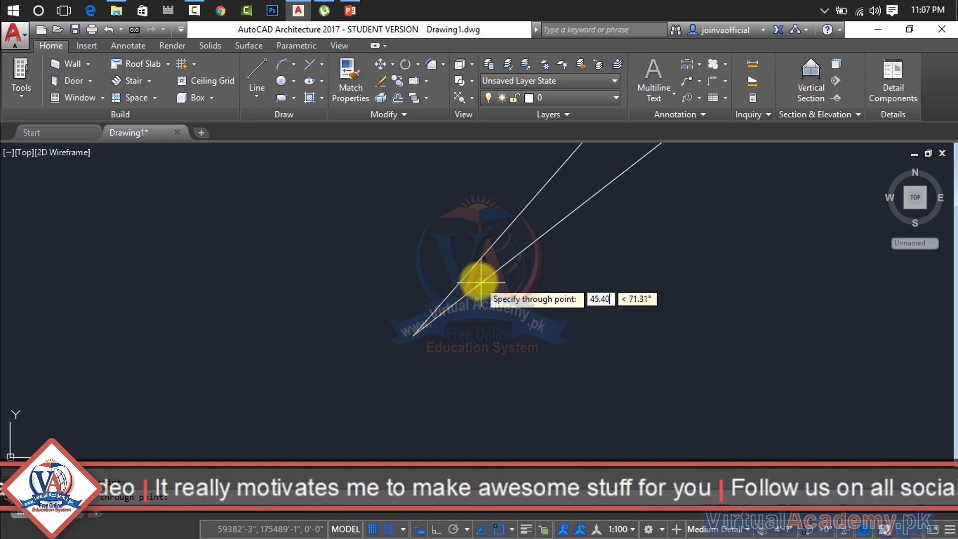
pyautogui.press('Return')
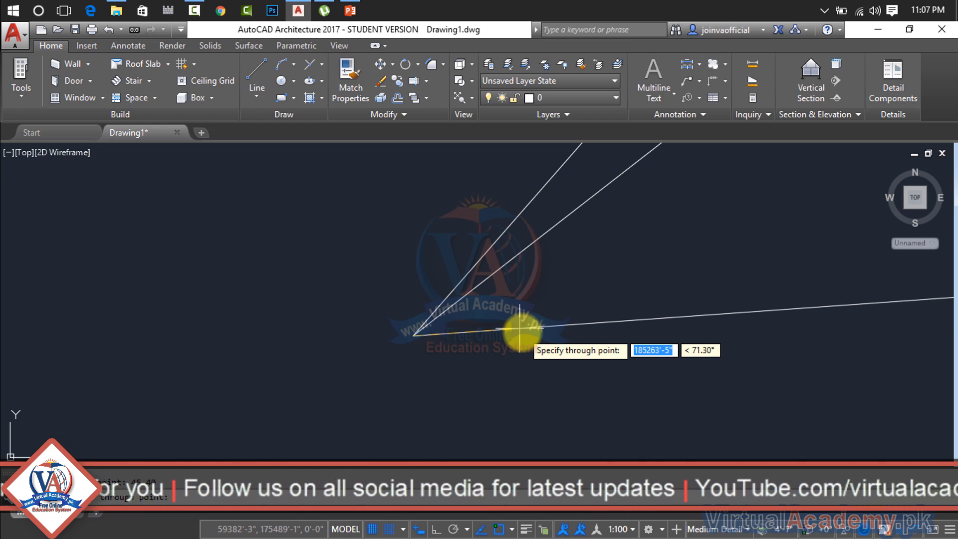
pyautogui.write('43')
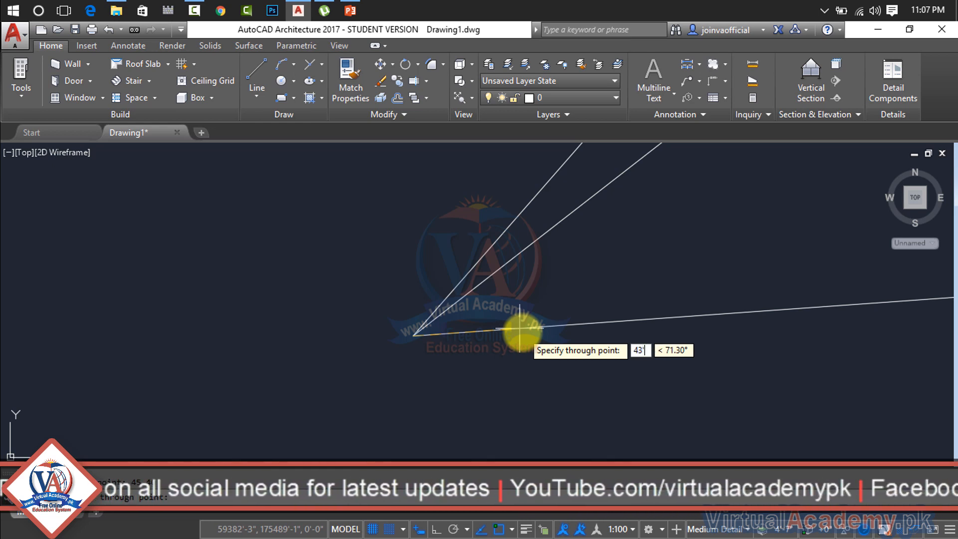
pyautogui.write("'")
pyautogui.press('Tab')
pyautogui.write('4')
pyautogui.press('Return')
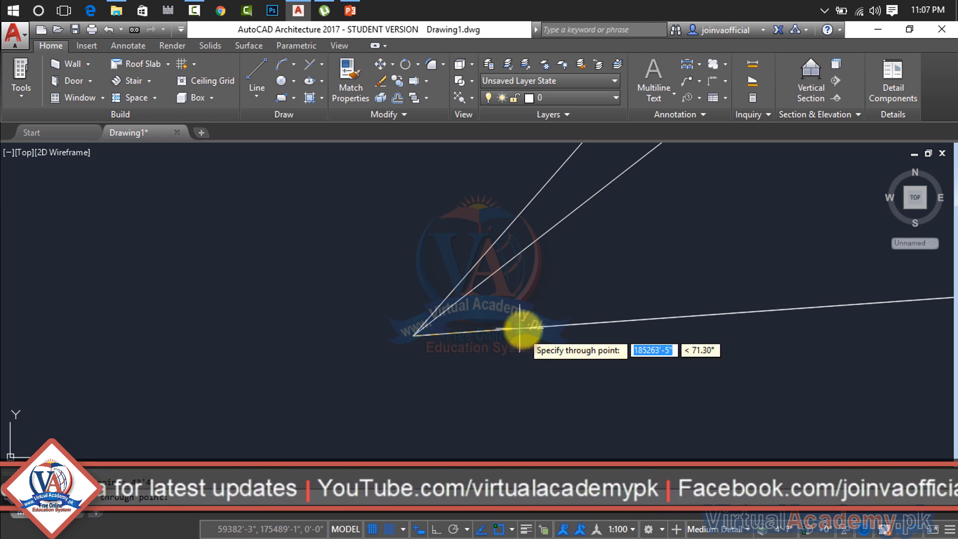
# - Draw eight more rays from the same start point, fanning them out in different directions all around it, and finish the command
pyautogui.click(491, 352)
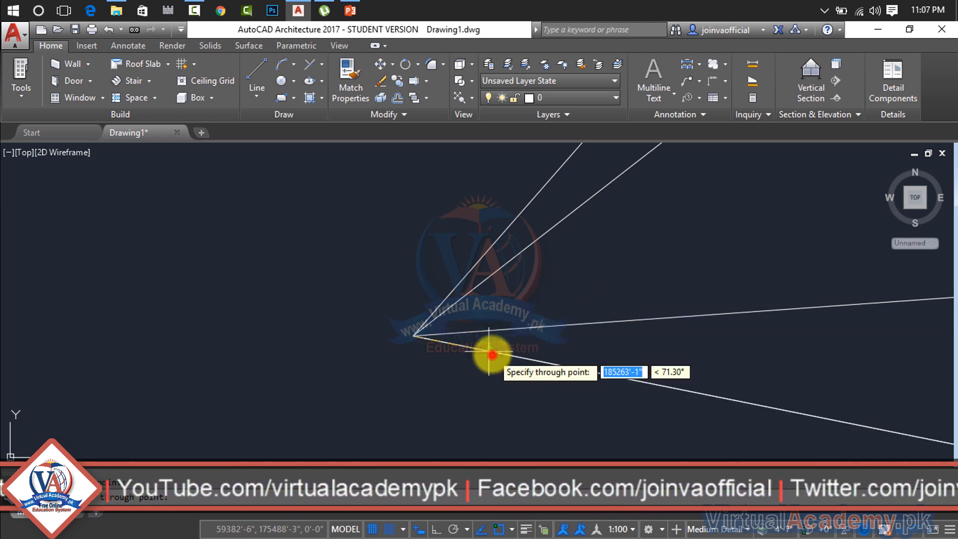
pyautogui.click(391, 364)
pyautogui.click(385, 305)
pyautogui.click(422, 288)
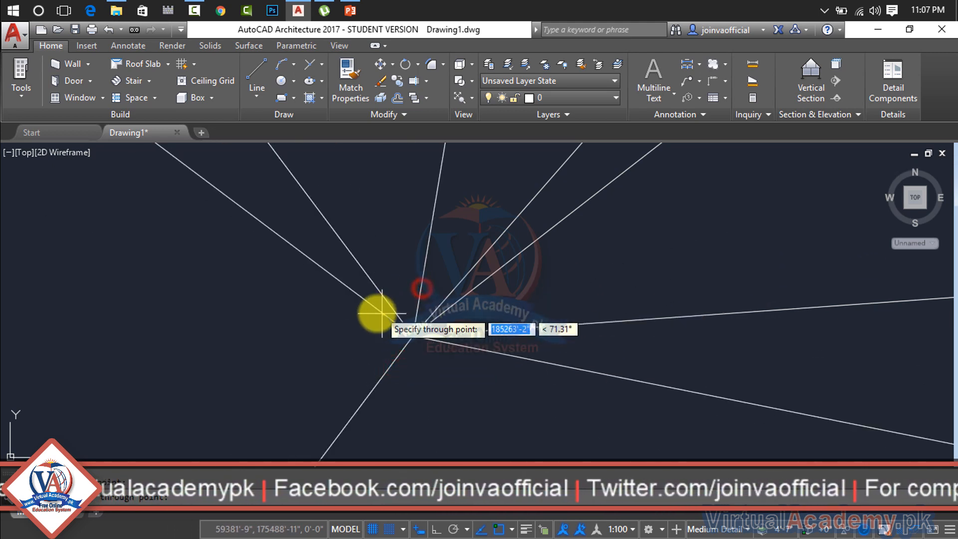
pyautogui.click(374, 319)
pyautogui.click(426, 367)
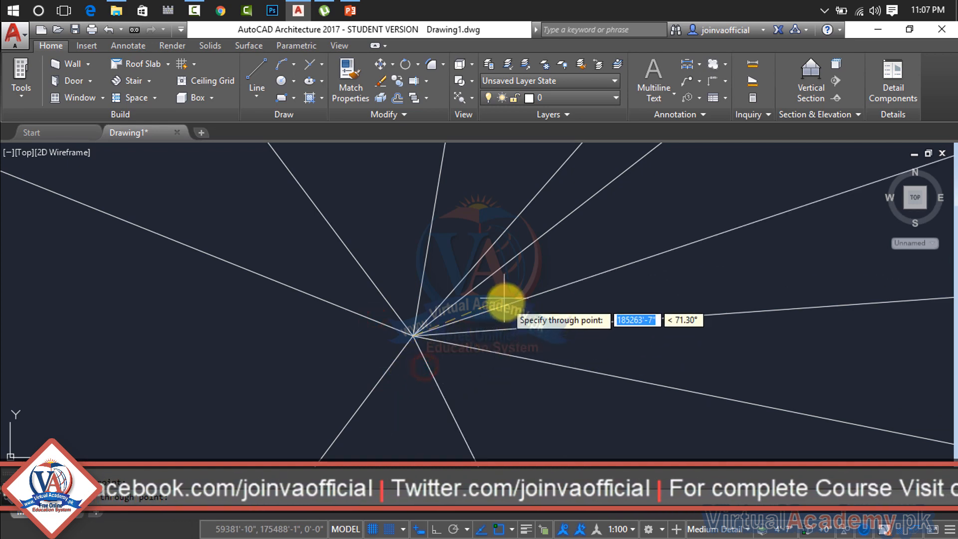
pyautogui.click(359, 353)
pyautogui.press('Return')
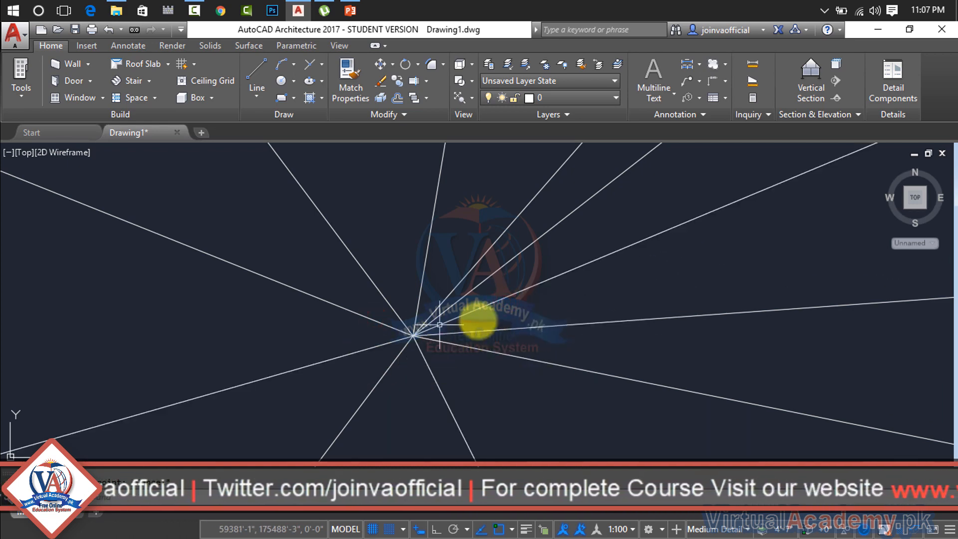
# - Select all the rays around the common start point and erase them
pyautogui.click(584, 238)
pyautogui.click(350, 401)
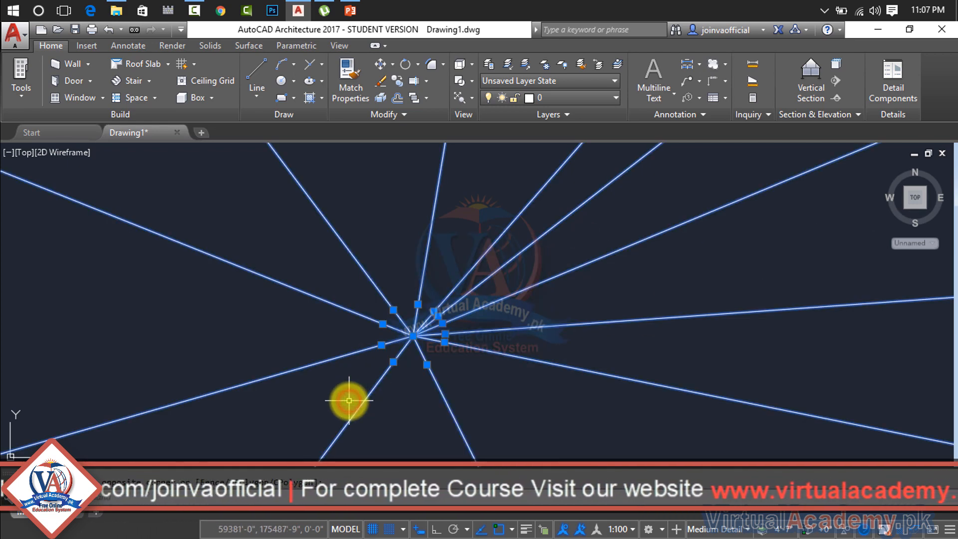
pyautogui.press('Delete')
# - Check the description of the 3D Polyline tool among the line tools without starting the command
pyautogui.click(254, 101)
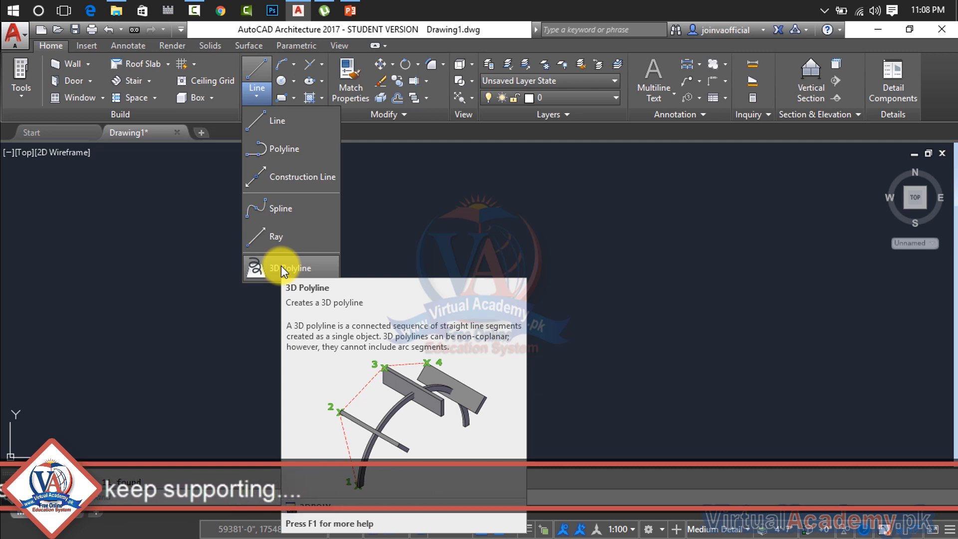
pyautogui.click(393, 223)
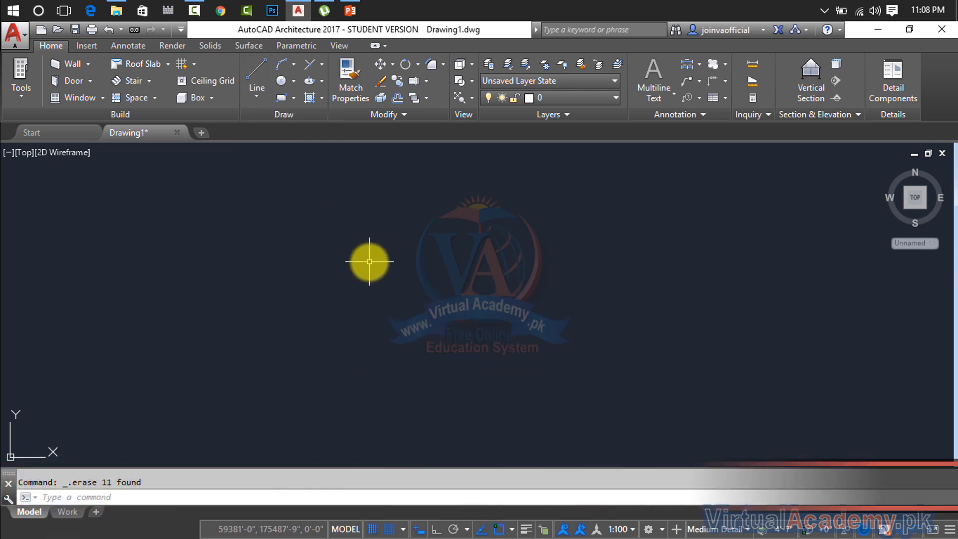
pyautogui.press('Escape')
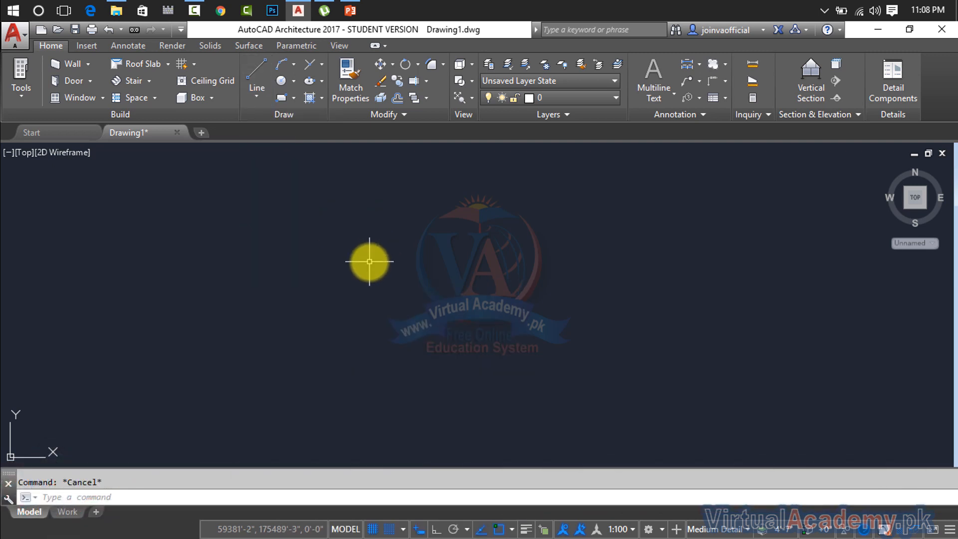